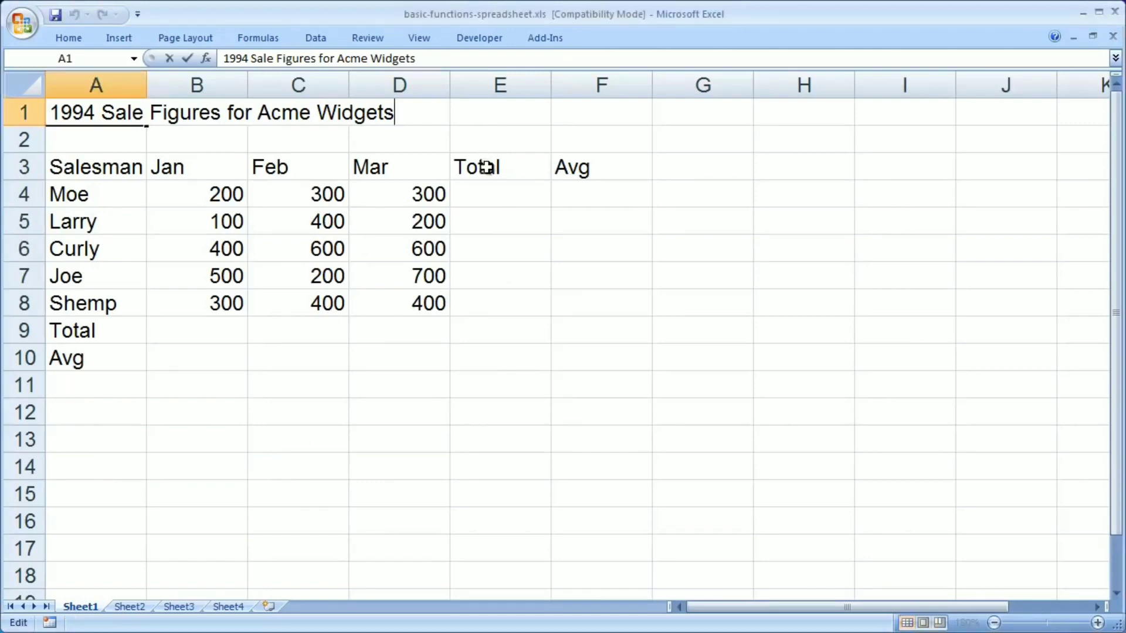
Enter a SUM formula in cell E4 that totals the January to March sales in B4:D4
click(486, 167)
click(629, 168)
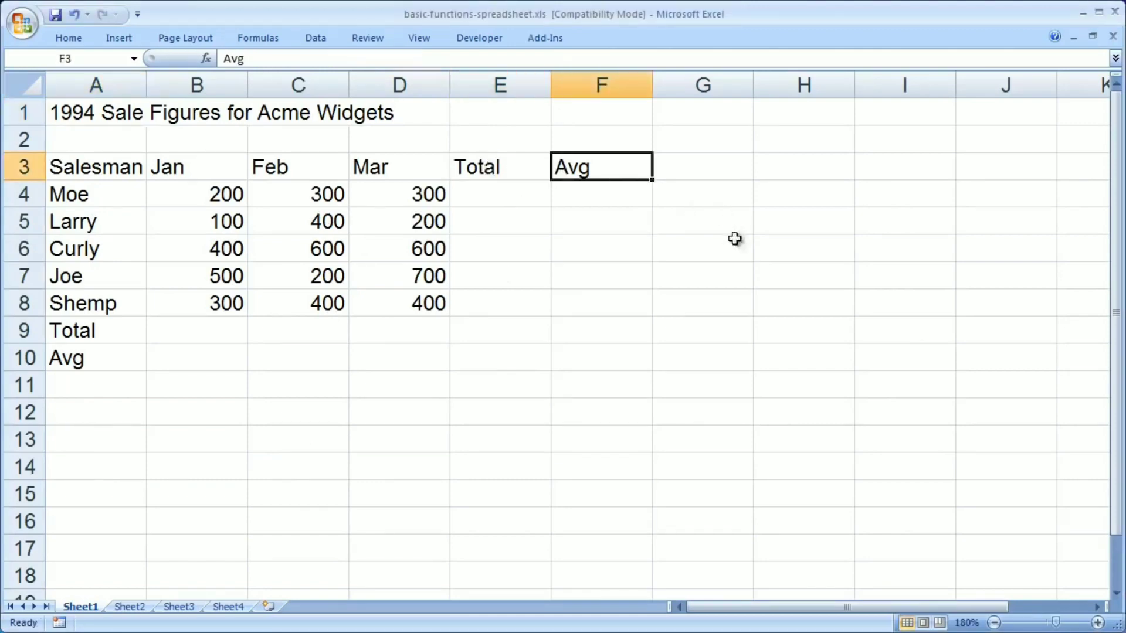
click(503, 200)
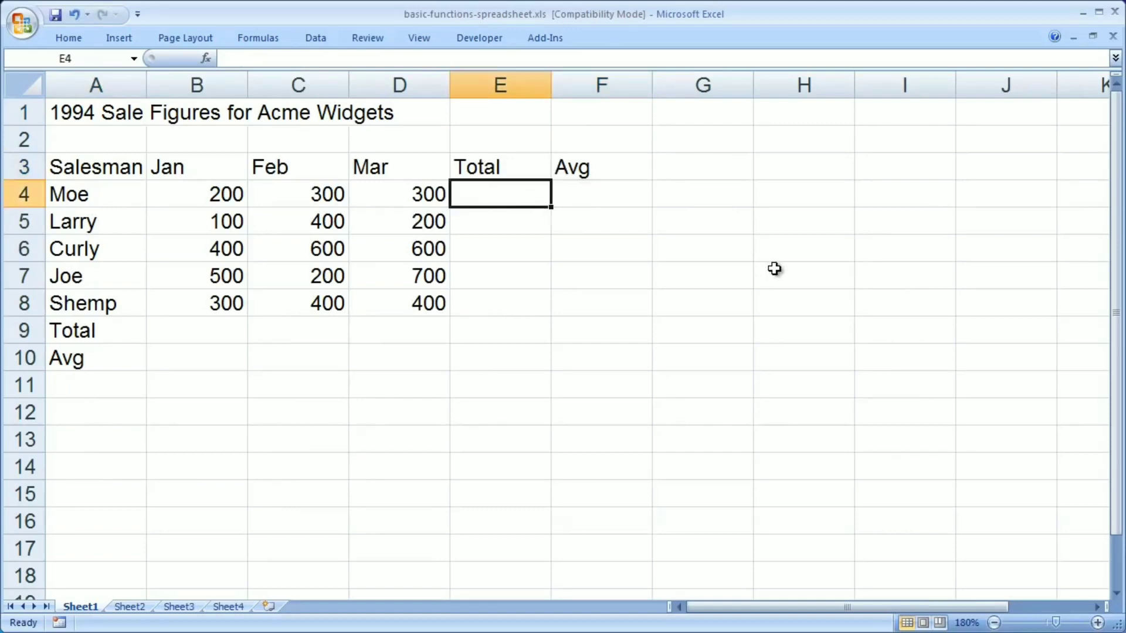
text(=)
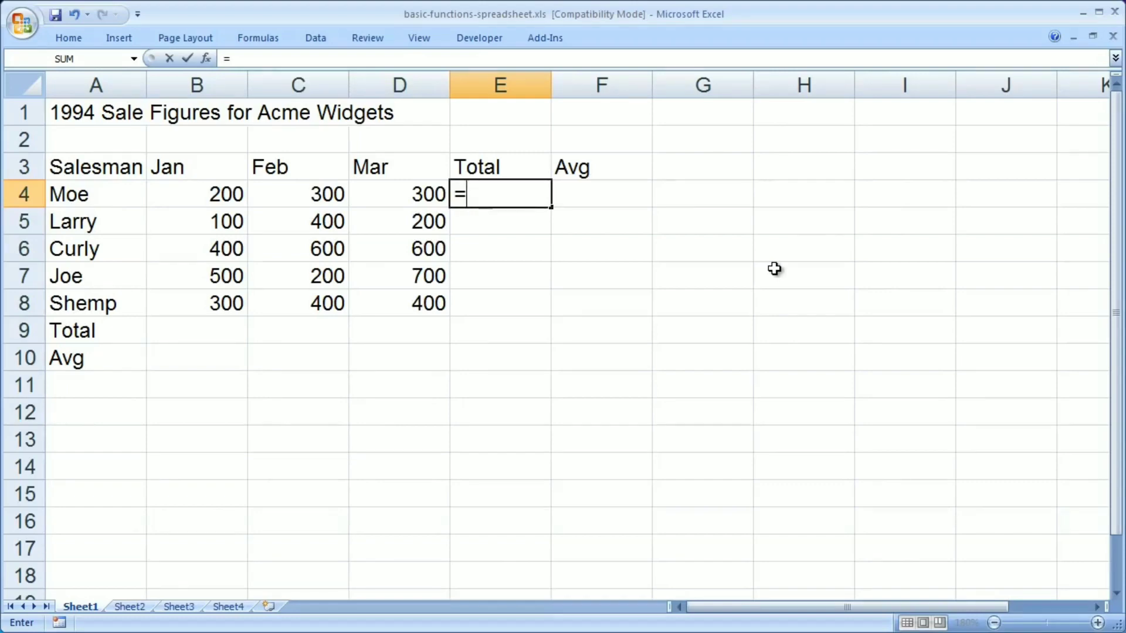
text(sum)
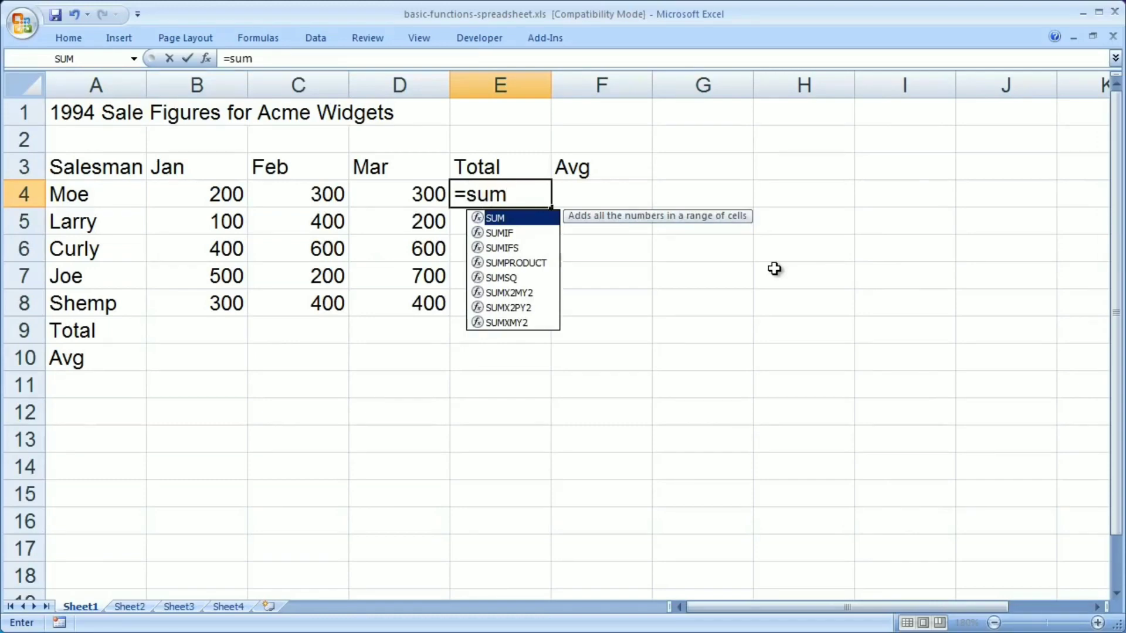
text(()
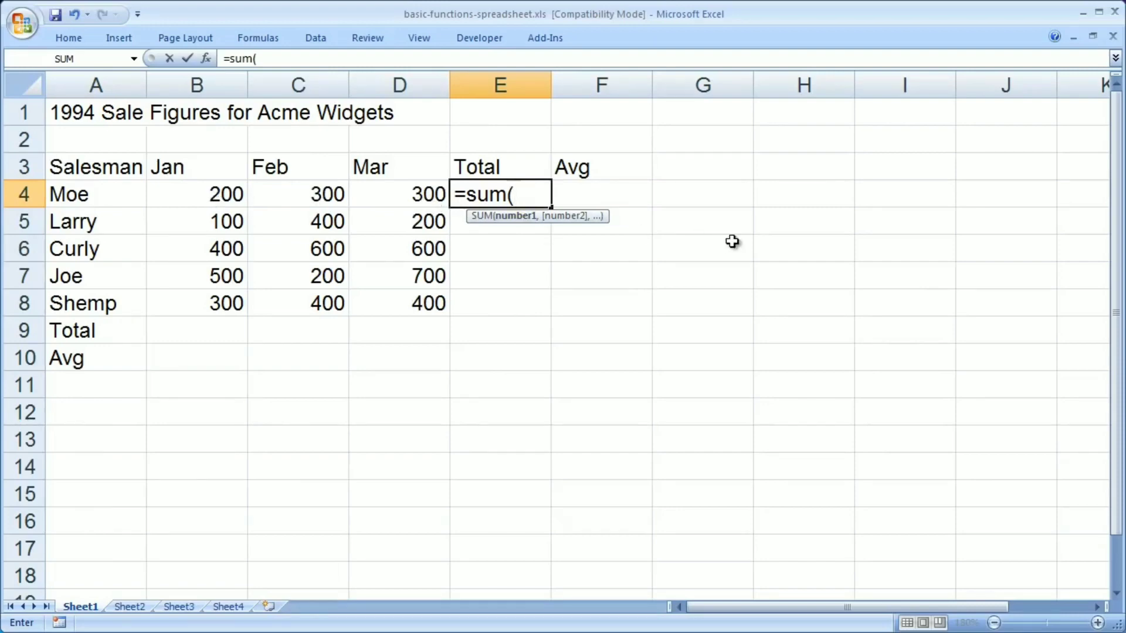
text(b4:d4)
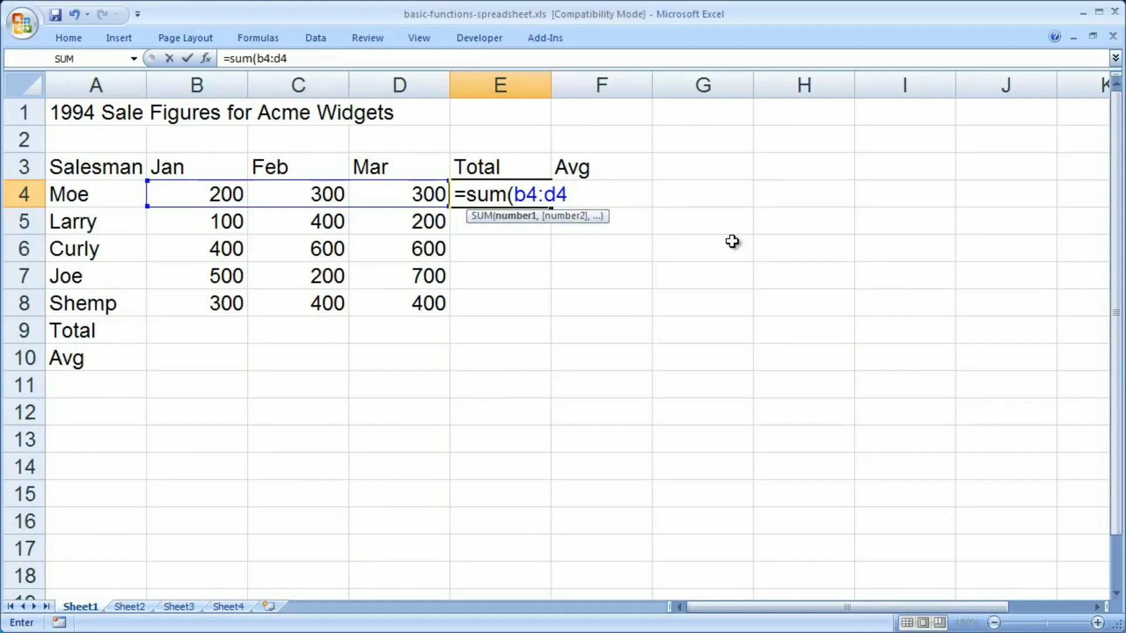
text())
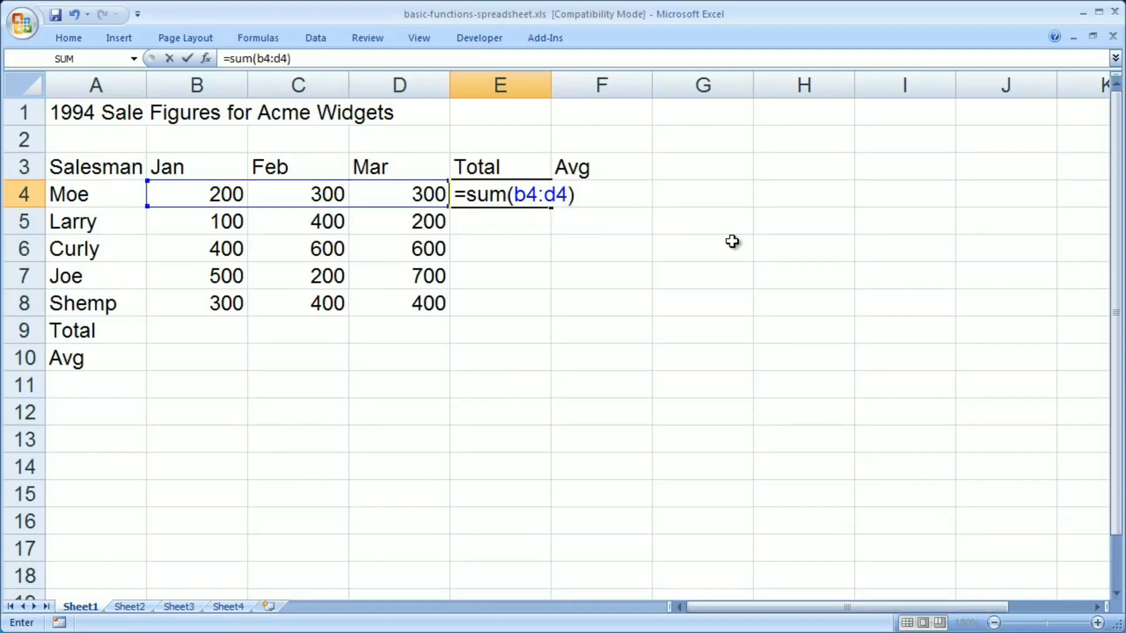
key(Return)
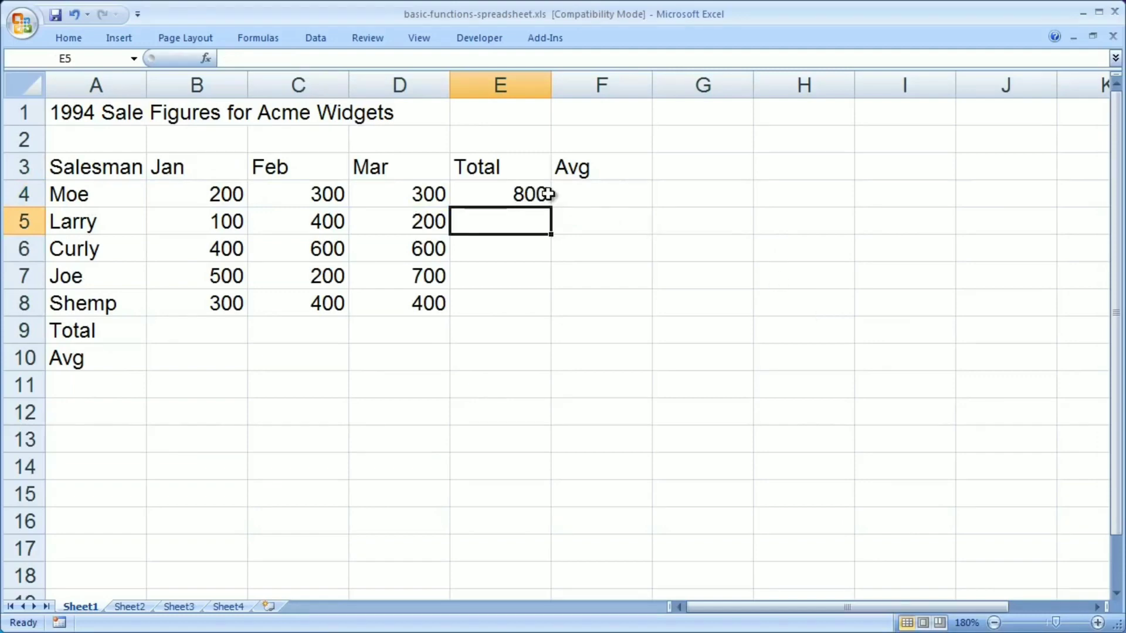
Begin an AVERAGE formula in cell F4, up to the opening parenthesis
click(600, 200)
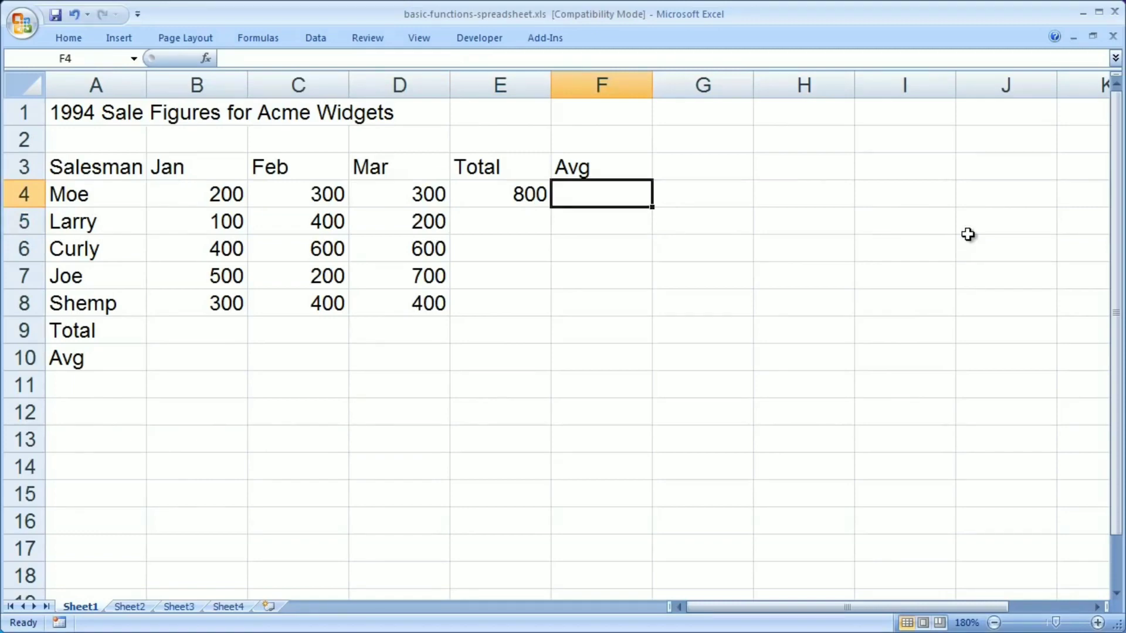
text(=)
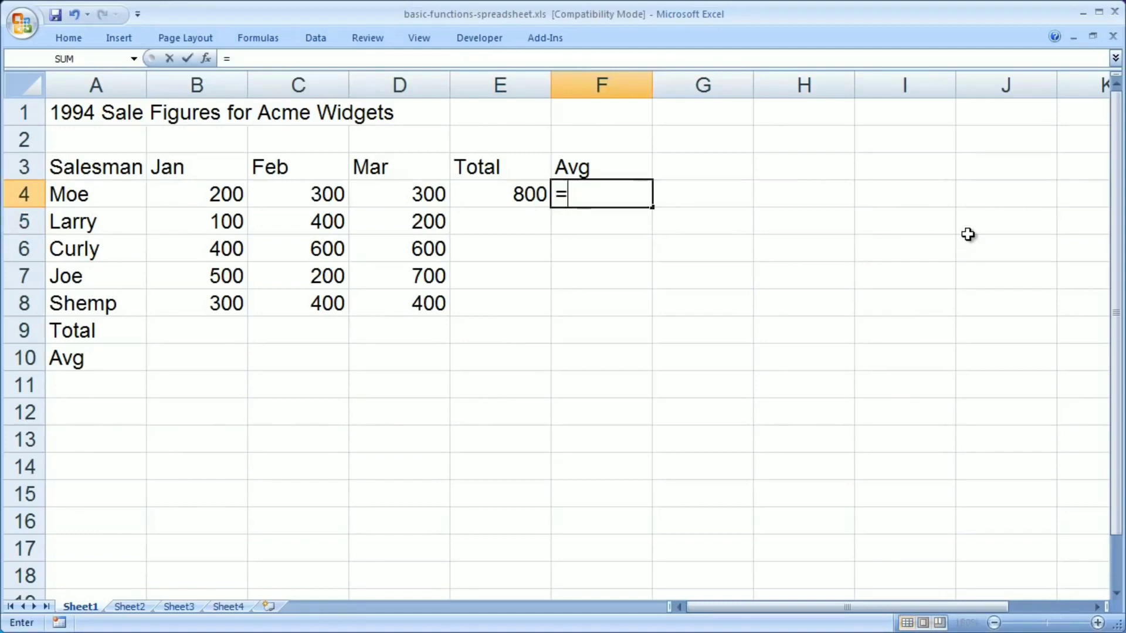
text(average)
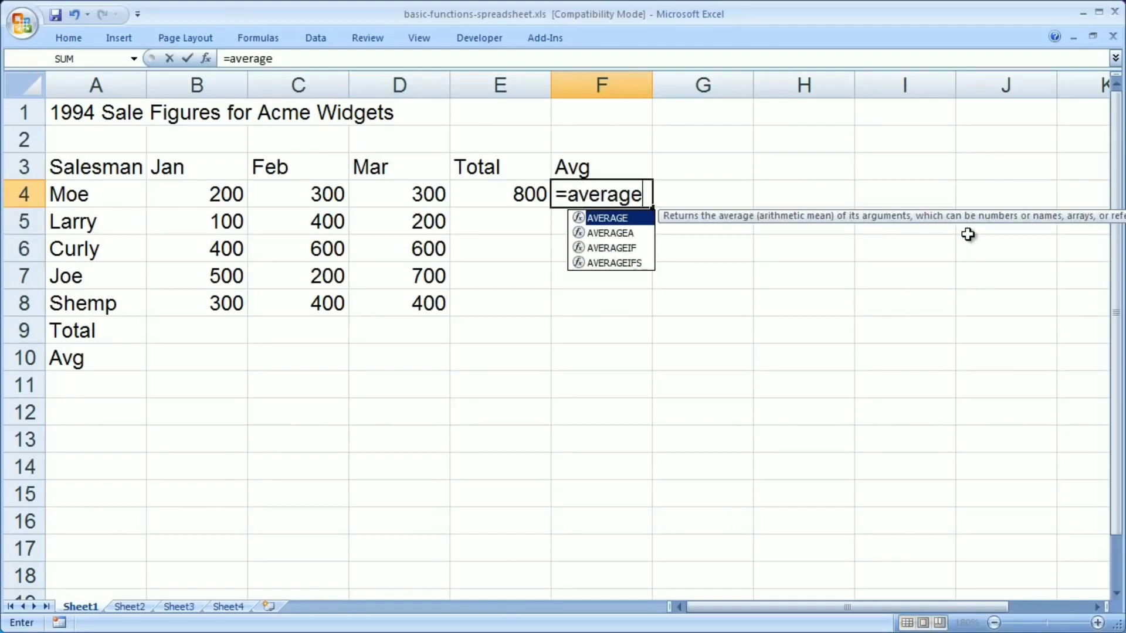
text(()
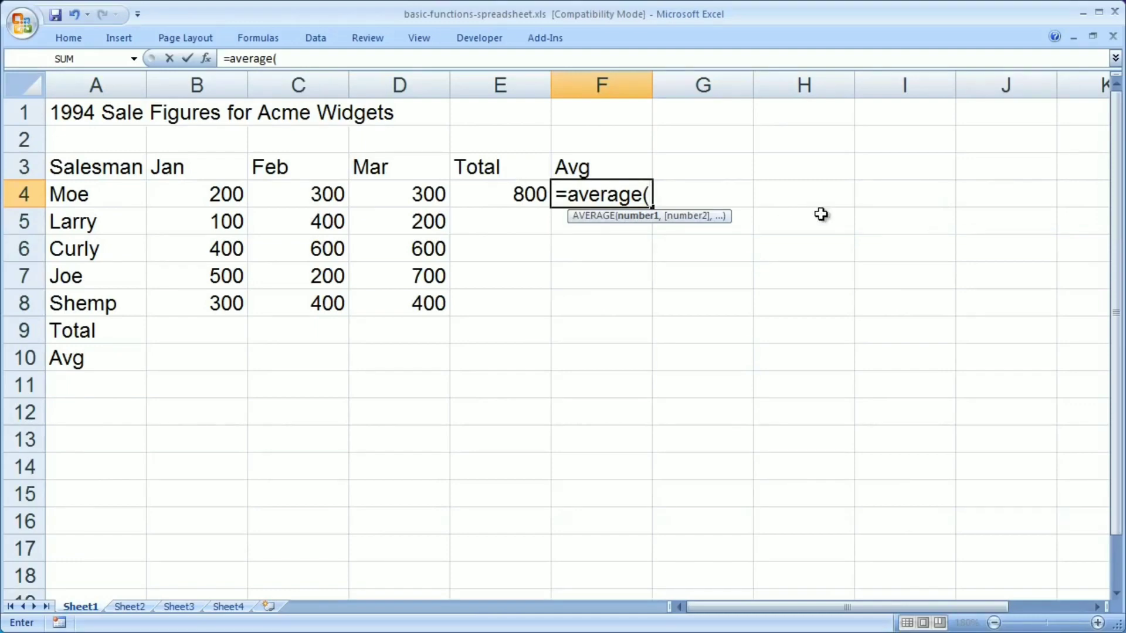
text(b4:d4)
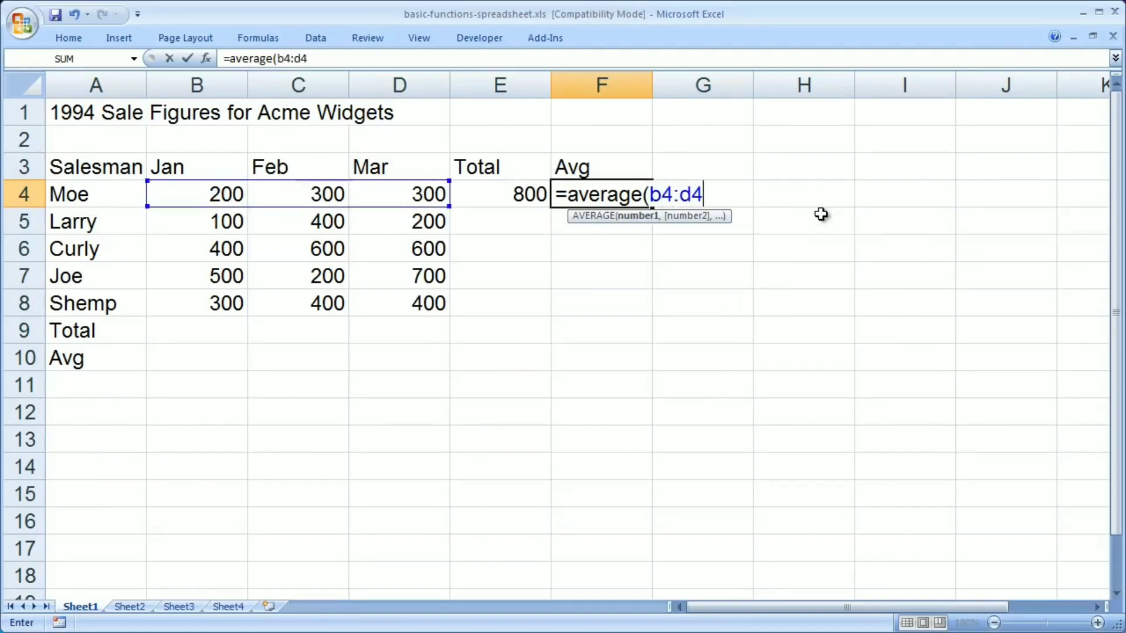
key(BackSpace)
key(BackSpace)
key(BackSpace)
key(BackSpace)
key(BackSpace)
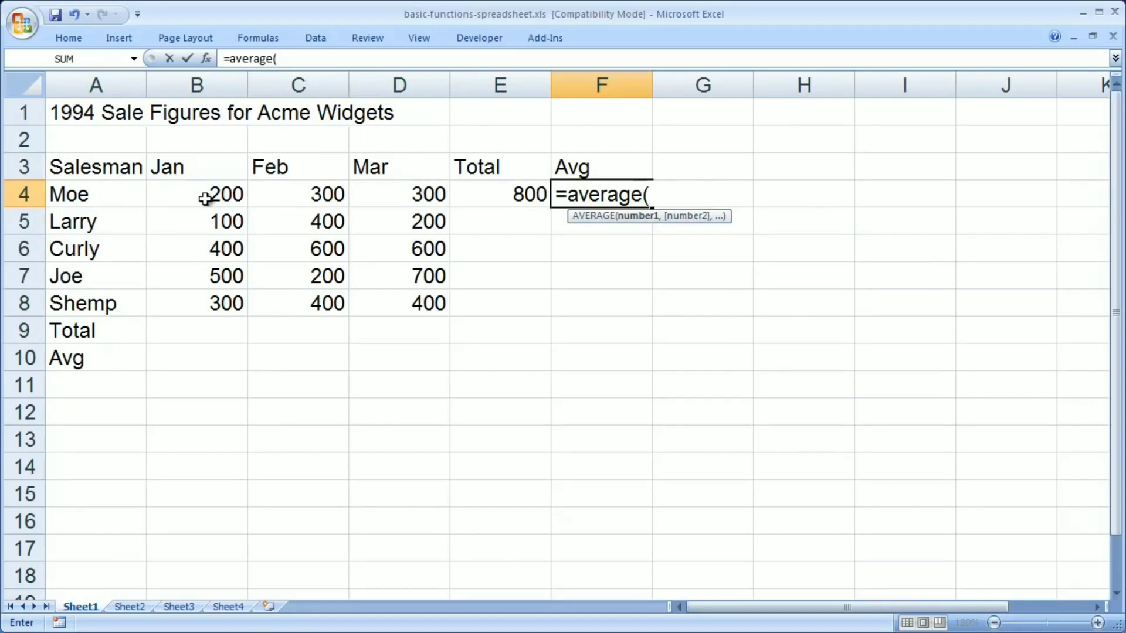
Complete the AVERAGE formula in F4 with the range B4:D4 selected from the sheet
drag(201, 193, 379, 189)
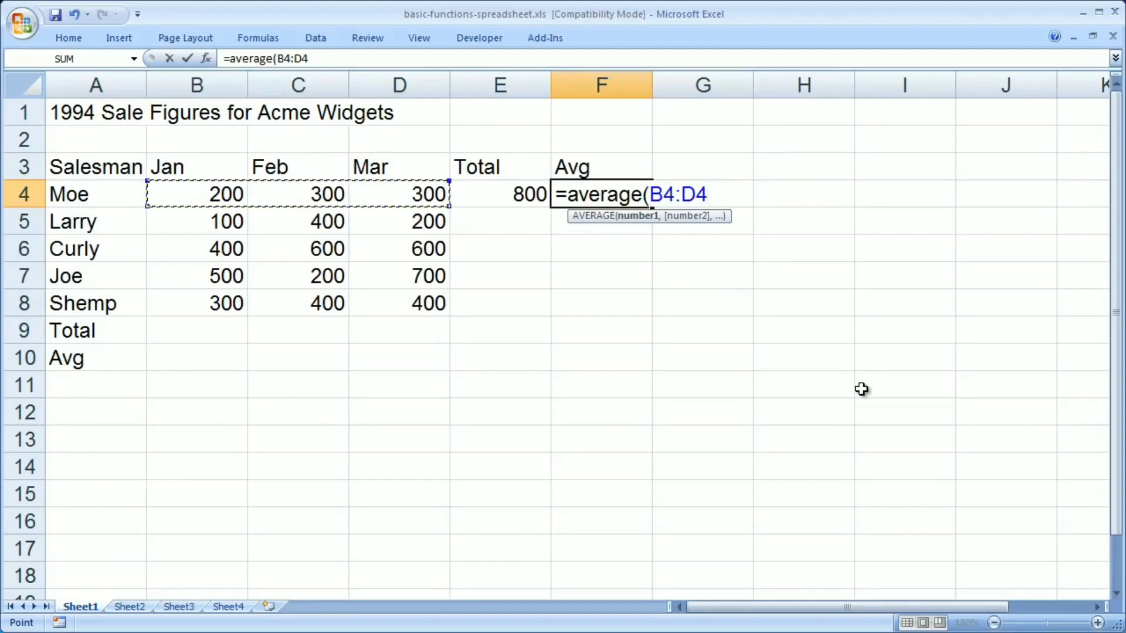
text())
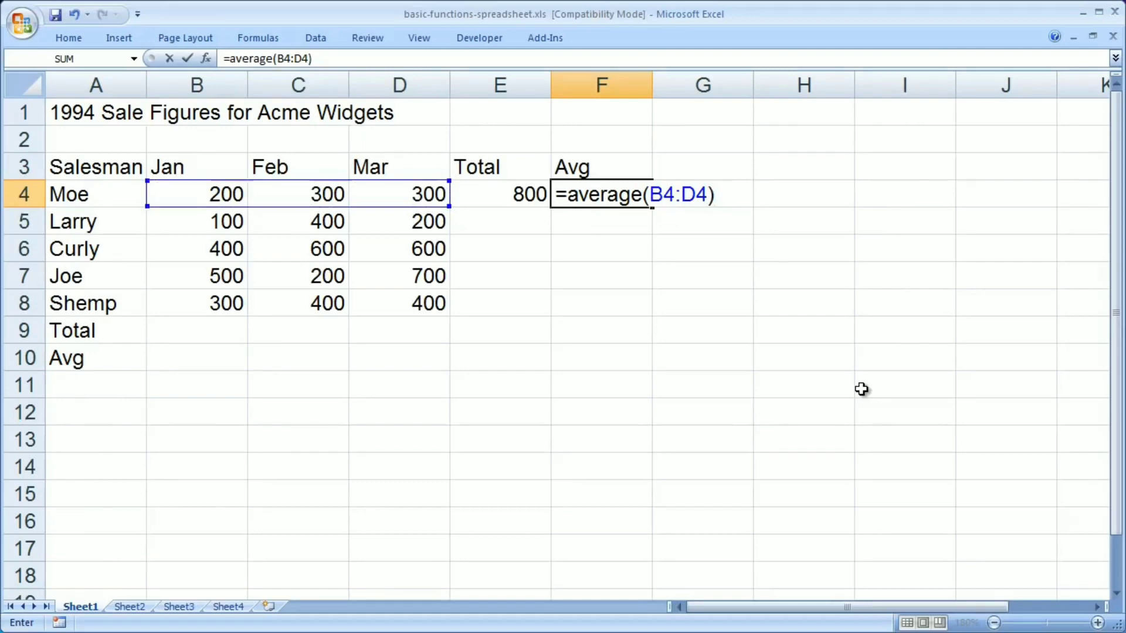
key(Return)
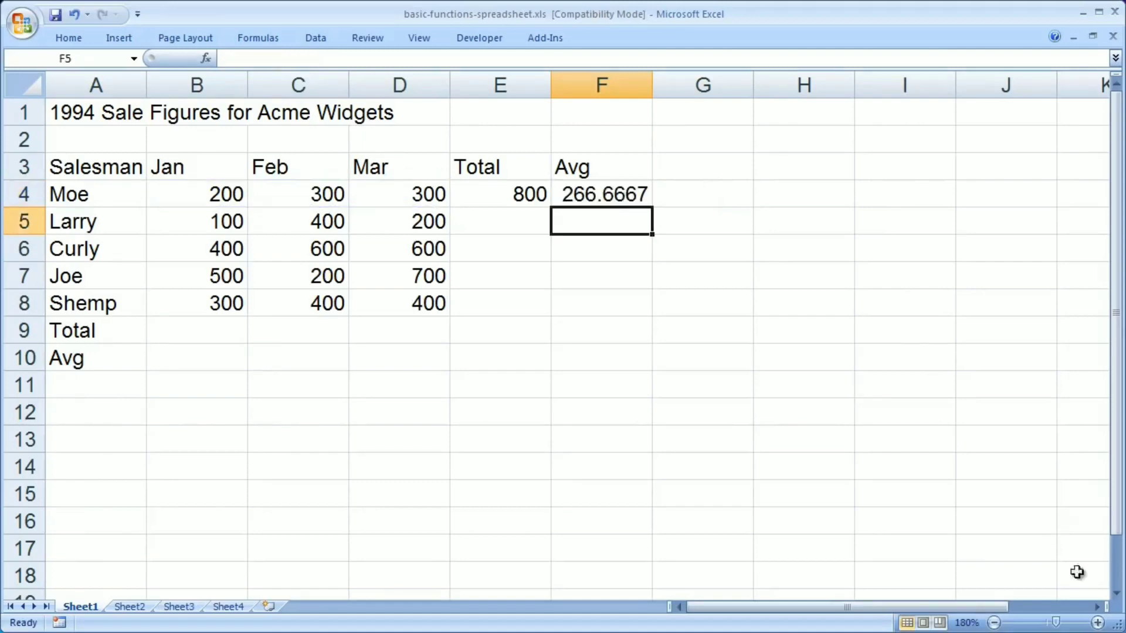
drag(701, 333, 711, 352)
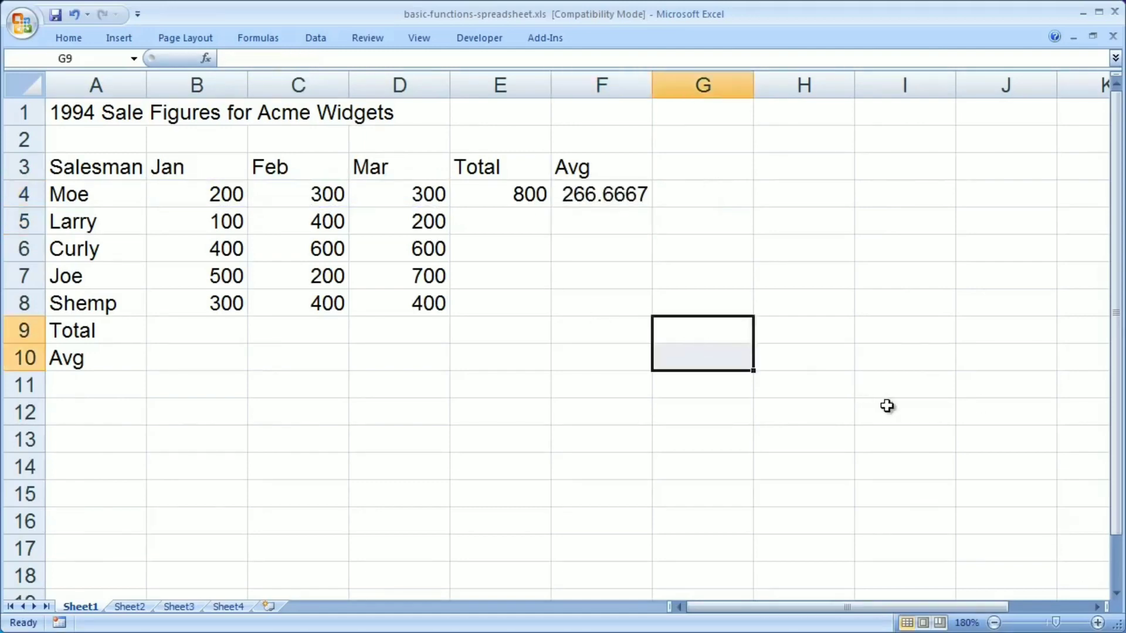
click(678, 450)
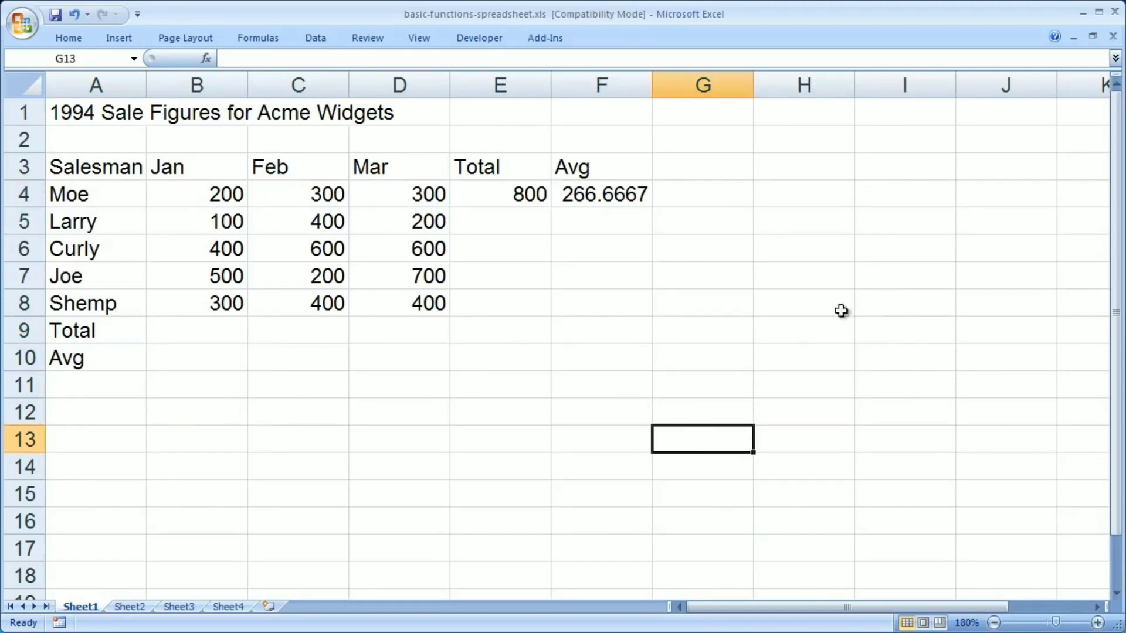
click(689, 332)
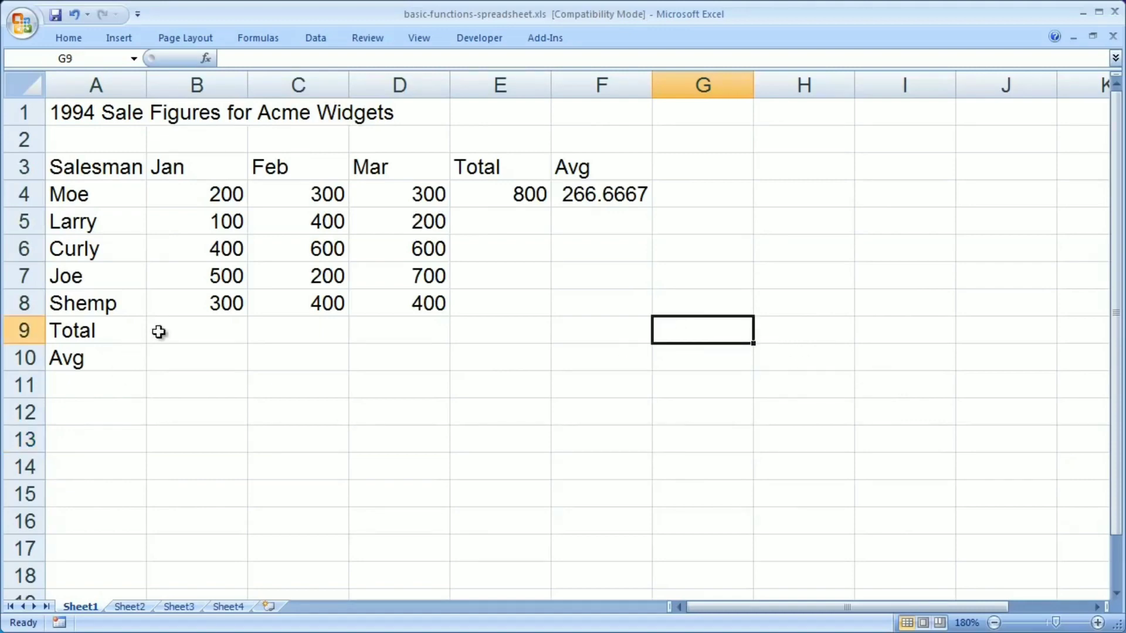
Total the January sales in cell B9 with AutoSum over the range B4:B8
click(210, 329)
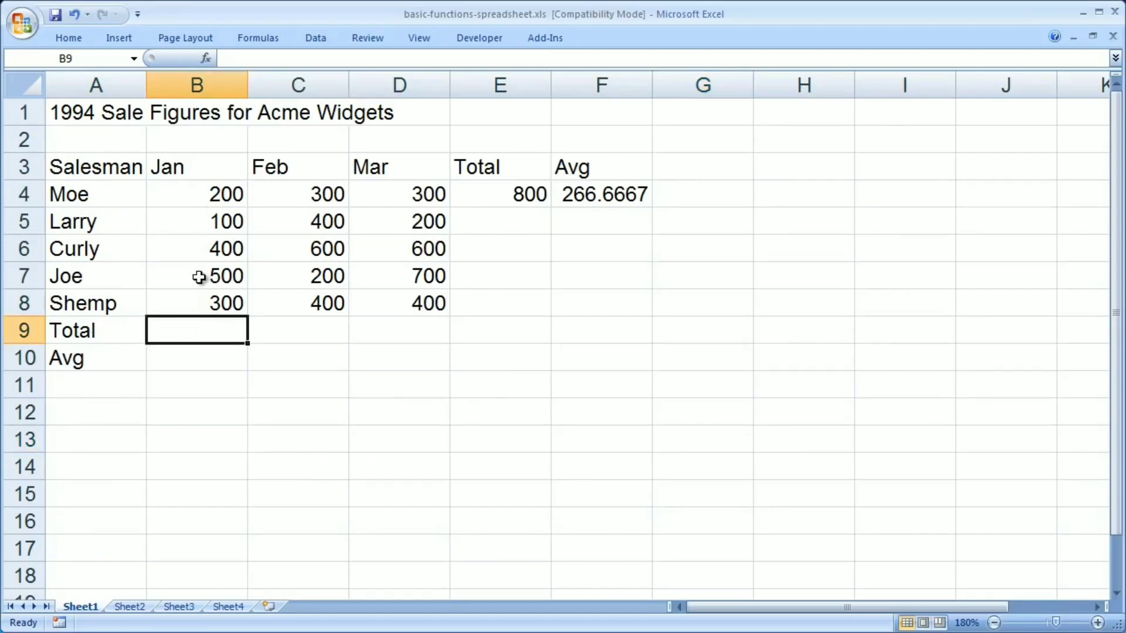
click(60, 35)
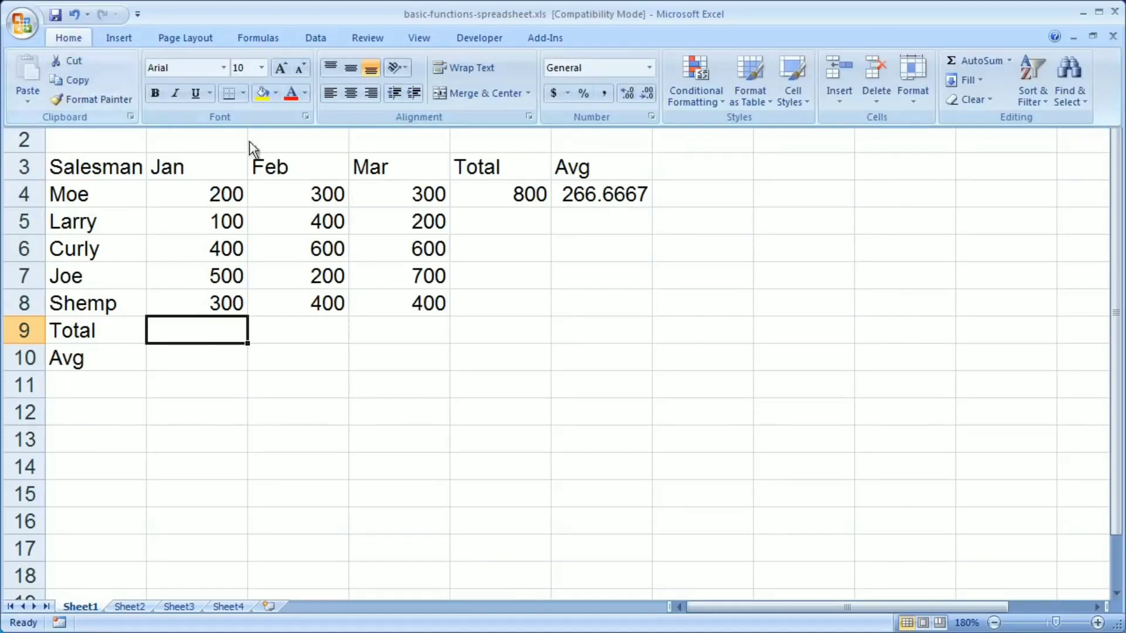
click(973, 59)
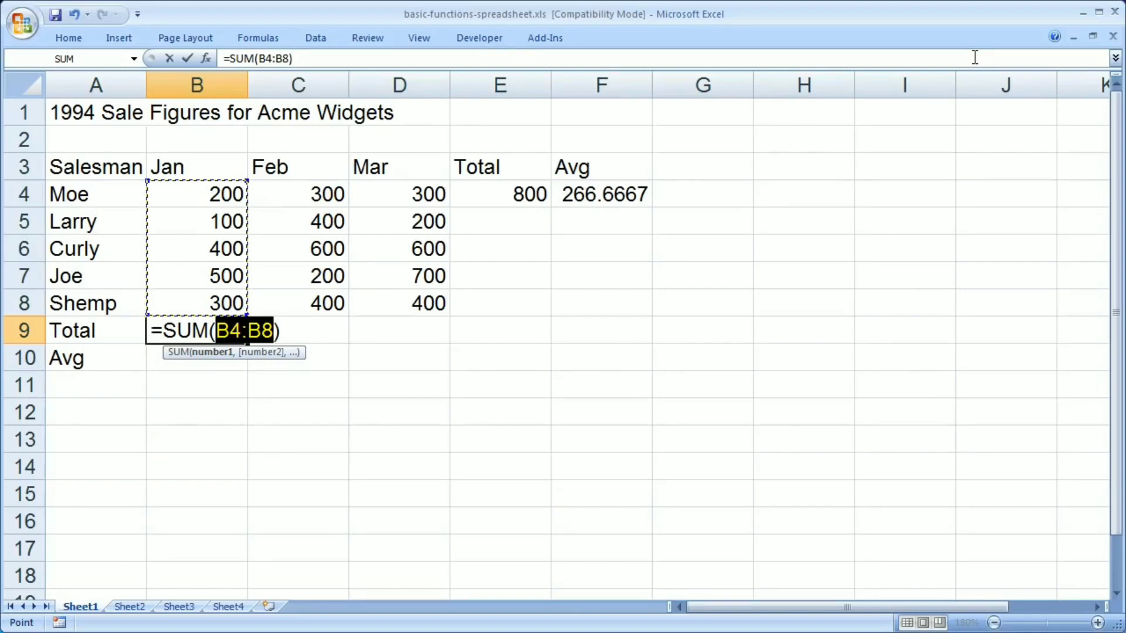
key(Return)
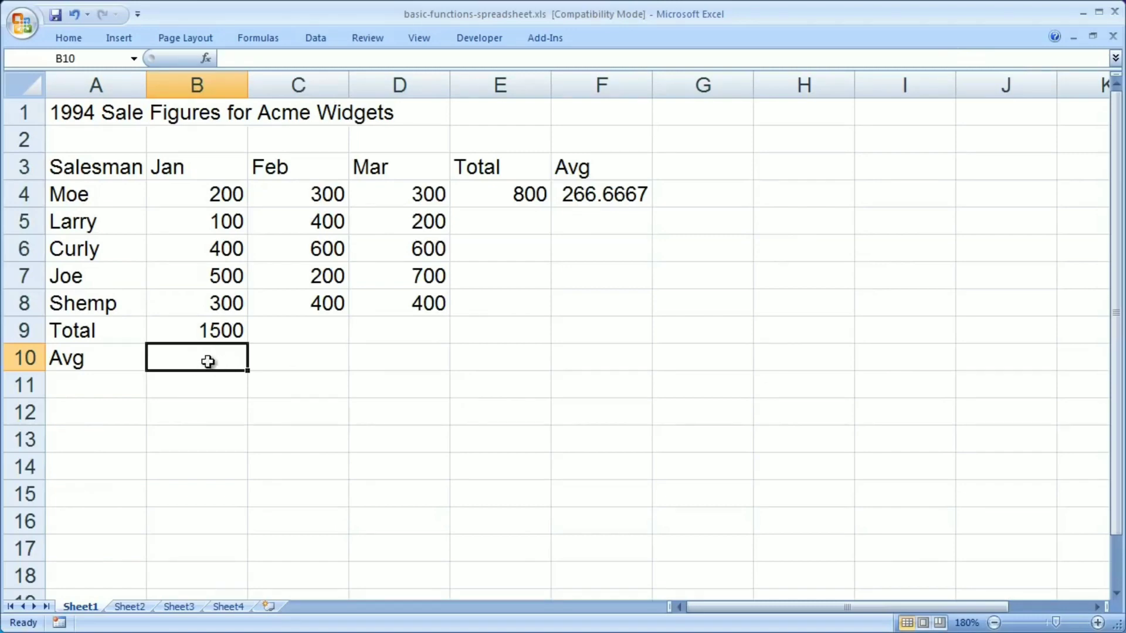
Insert the AutoSum Average function in cell B10 and restrict its range to the January sales in B4:B8
click(61, 39)
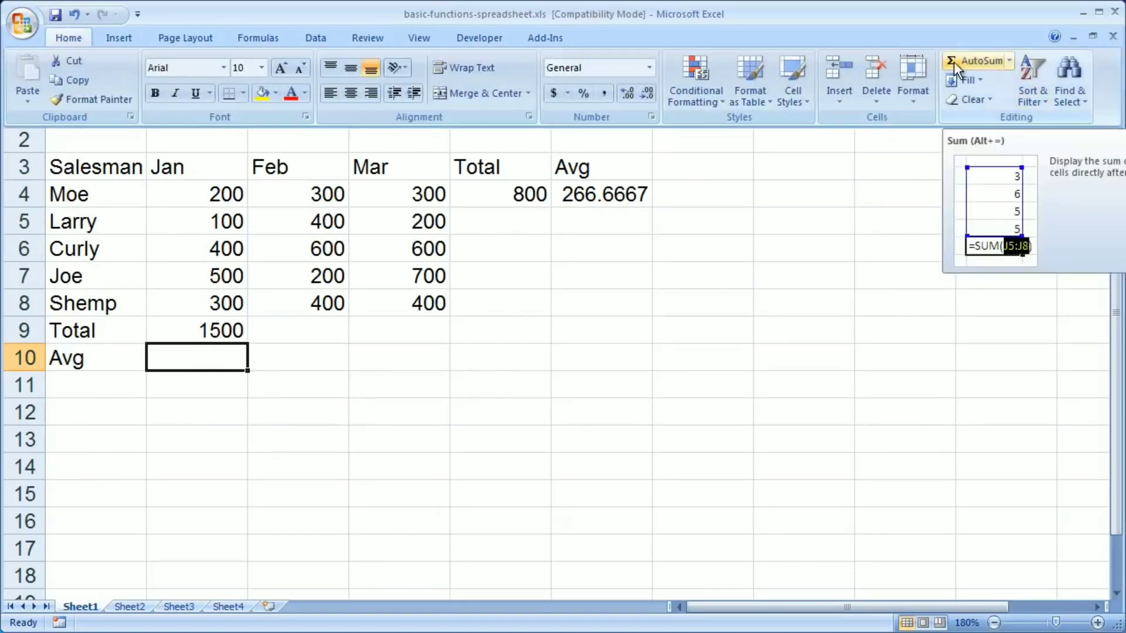
click(1010, 61)
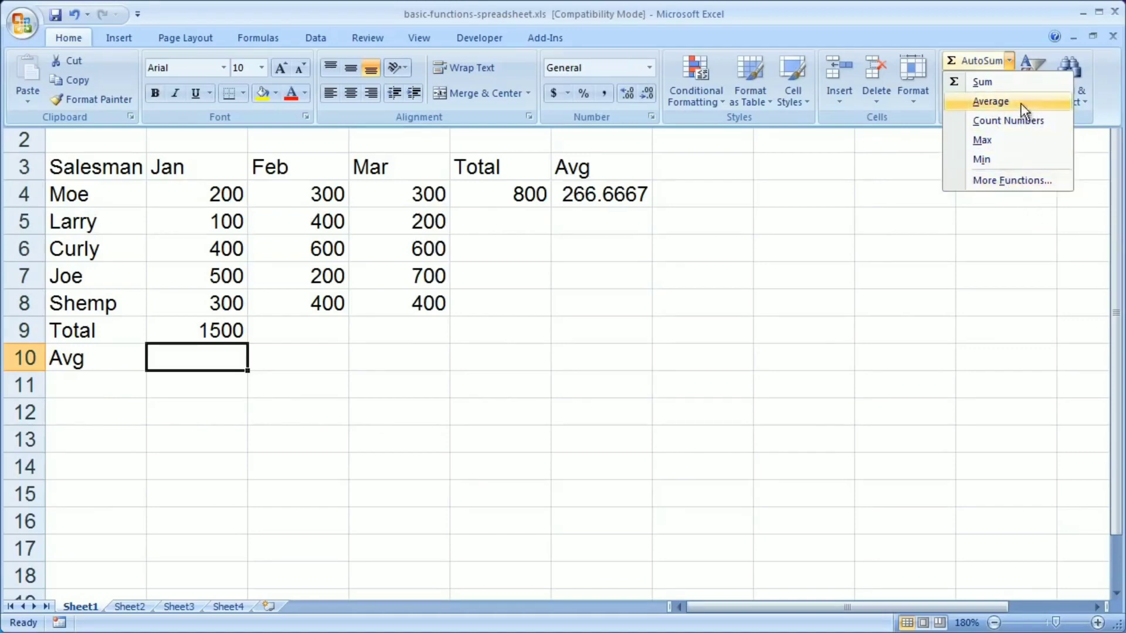
click(1002, 105)
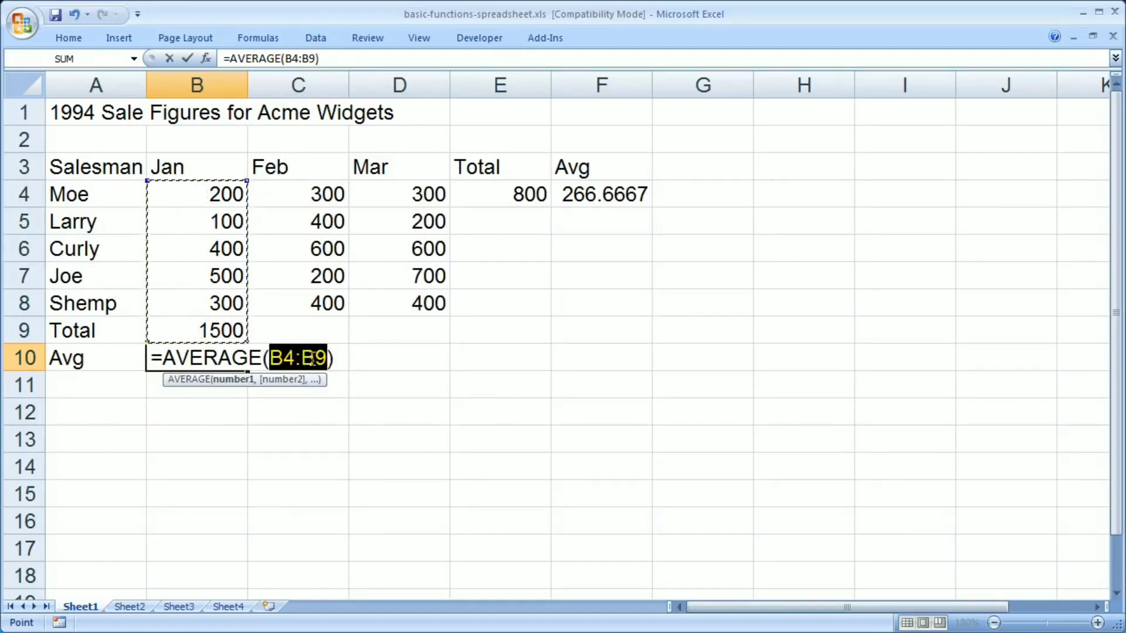
drag(211, 195, 159, 302)
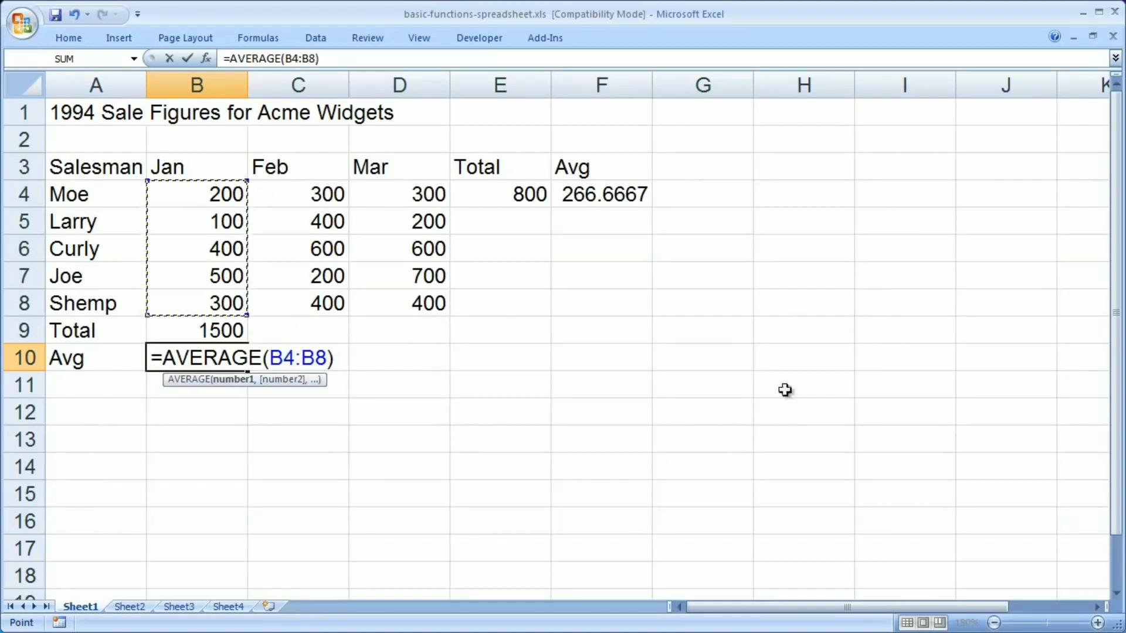
key(Return)
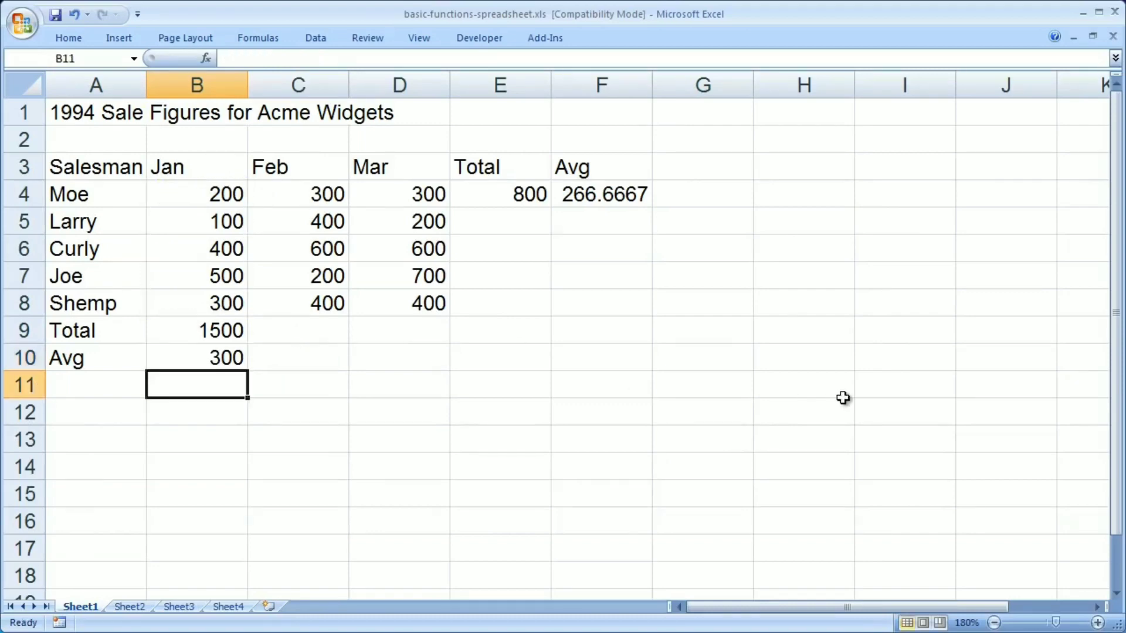
Review the total formula in E4 and fill it down through E8 for the remaining salesmen
click(90, 115)
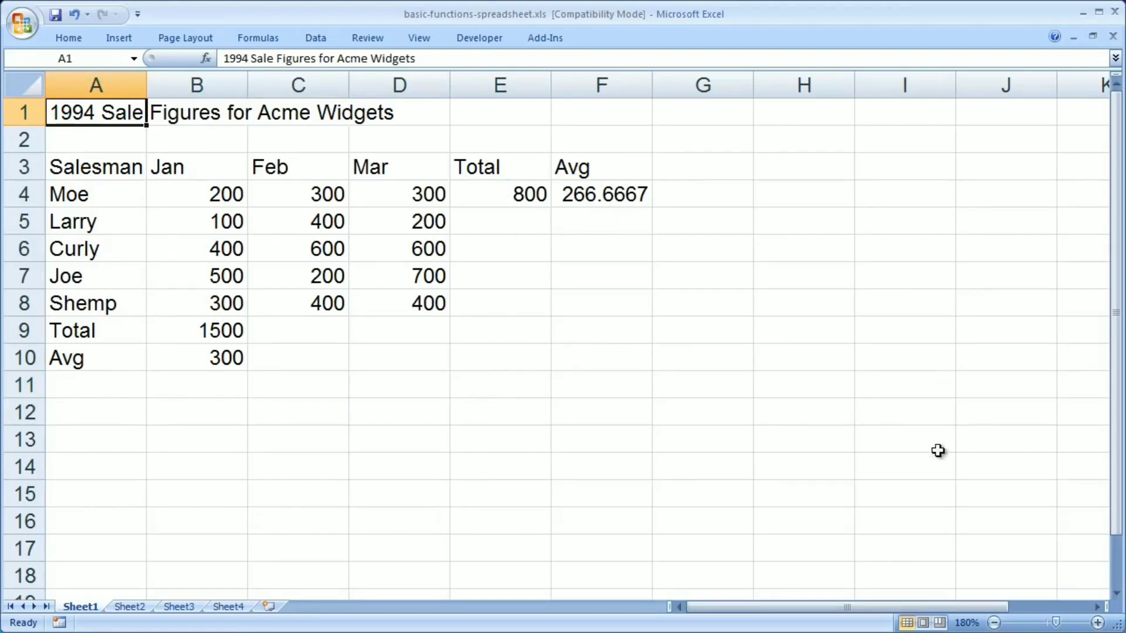
click(509, 194)
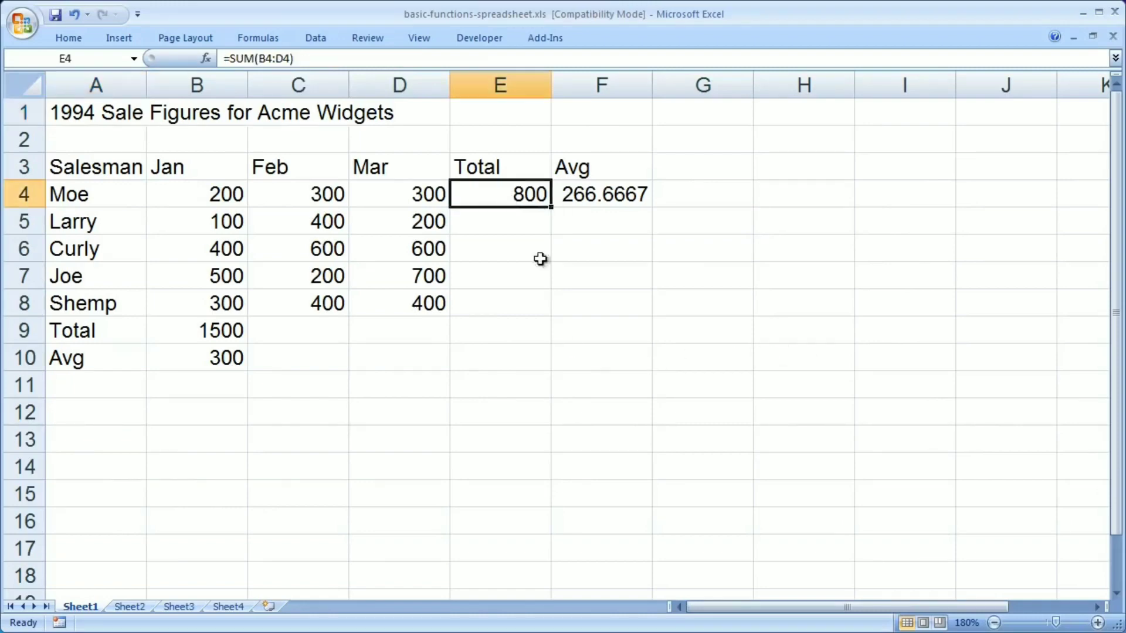
double_click(520, 189)
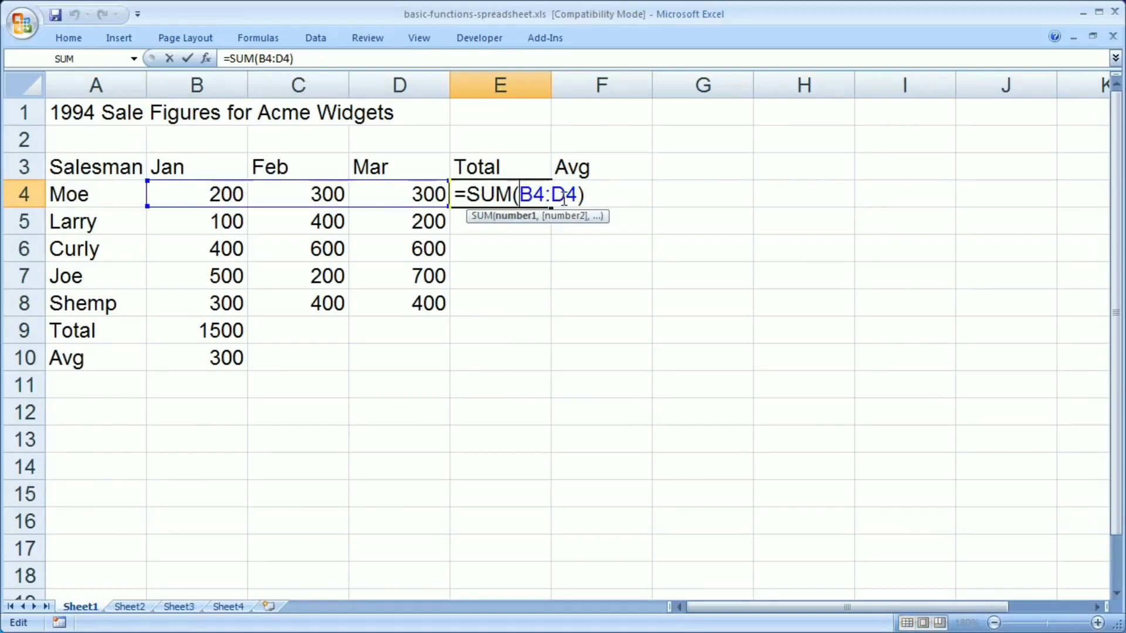
key(Return)
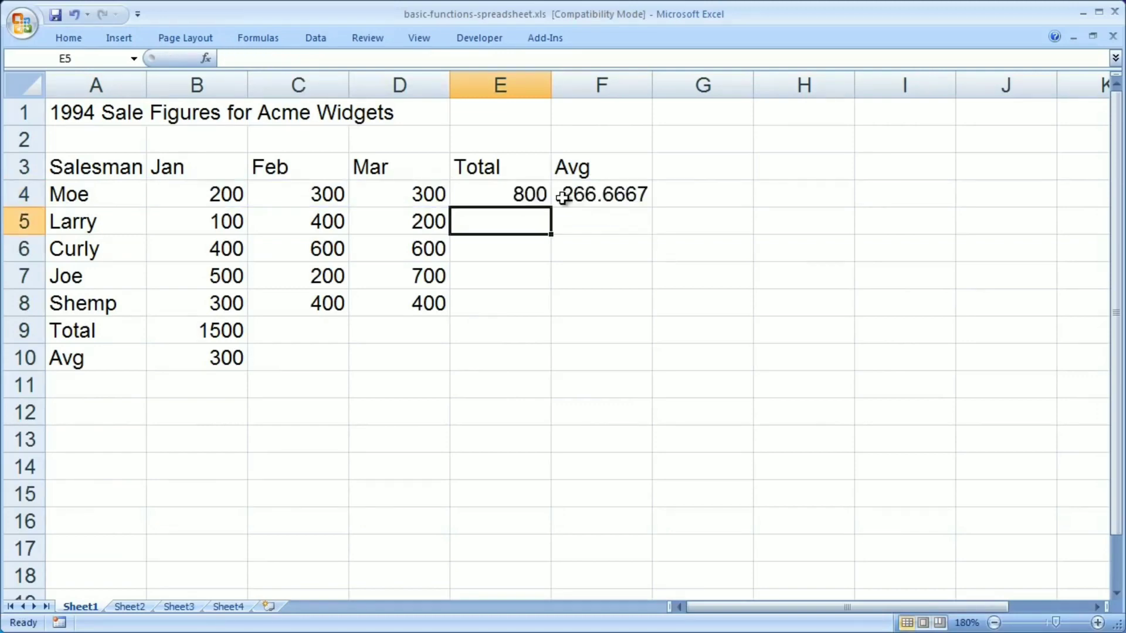
click(480, 197)
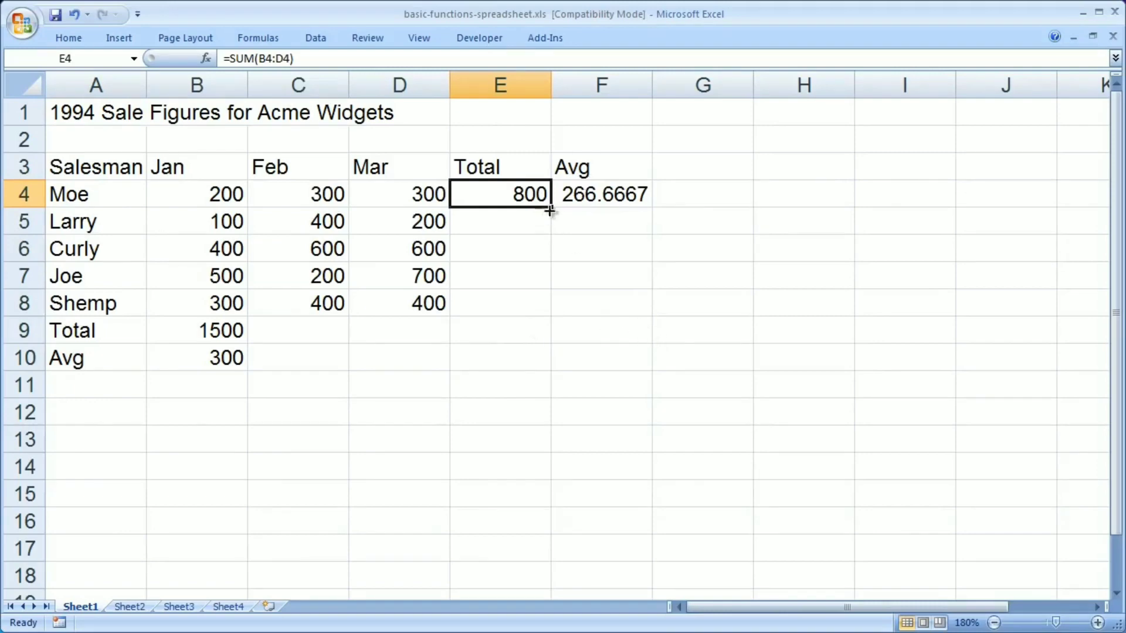
drag(552, 207, 541, 326)
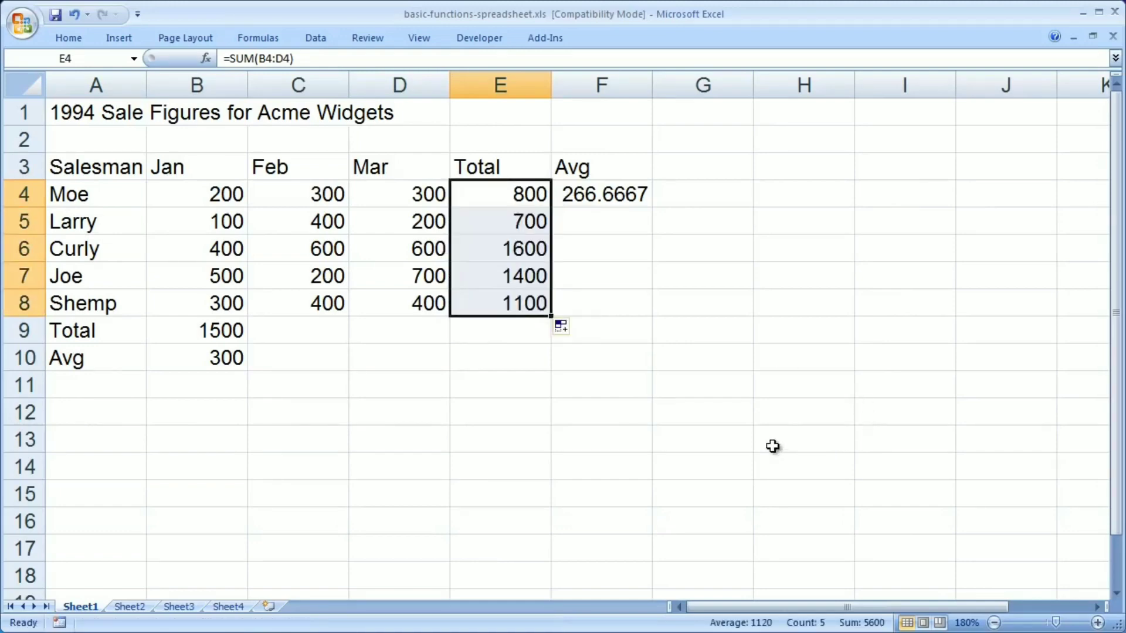
Examine the SUM formulas in E4, E5 and E6 to compare the cell ranges each salesman's total refers to
click(775, 284)
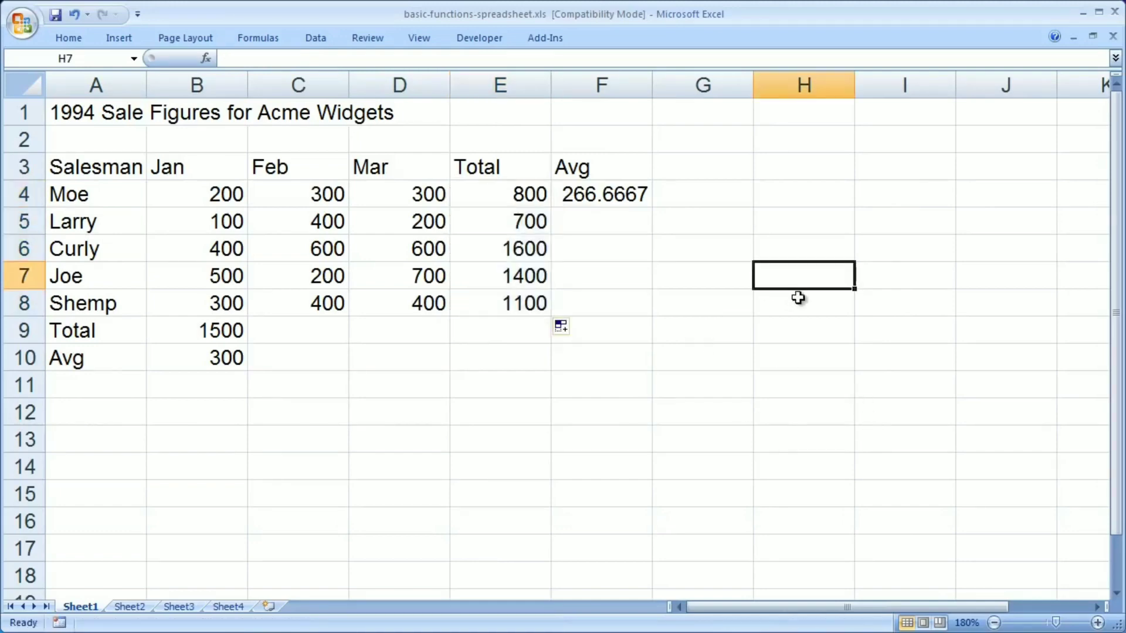
double_click(481, 190)
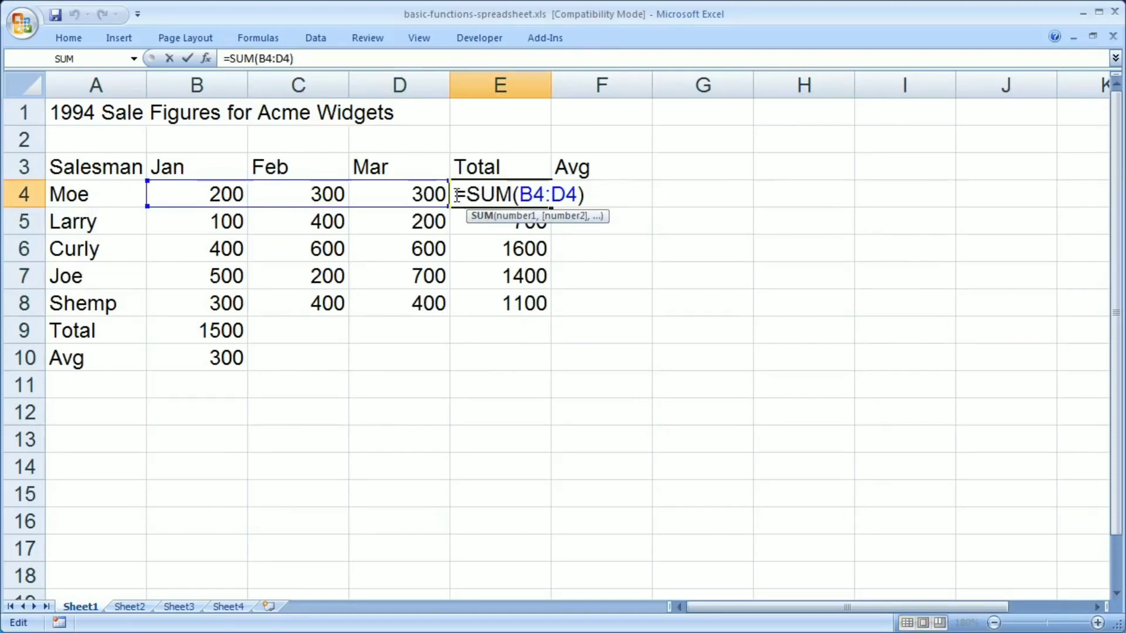
click(457, 195)
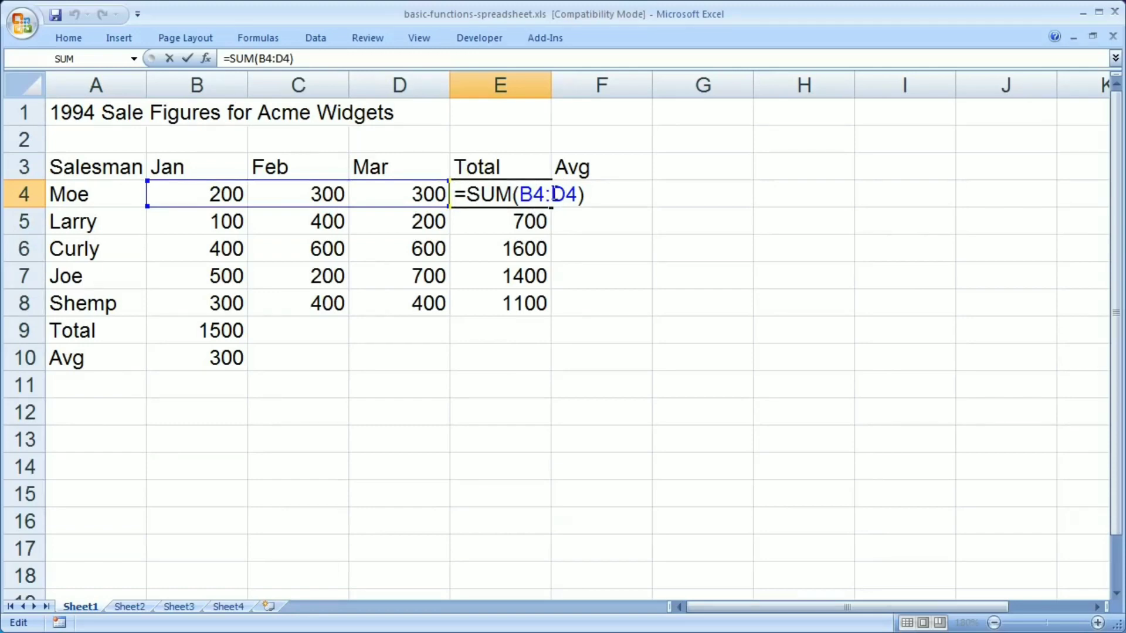
key(Return)
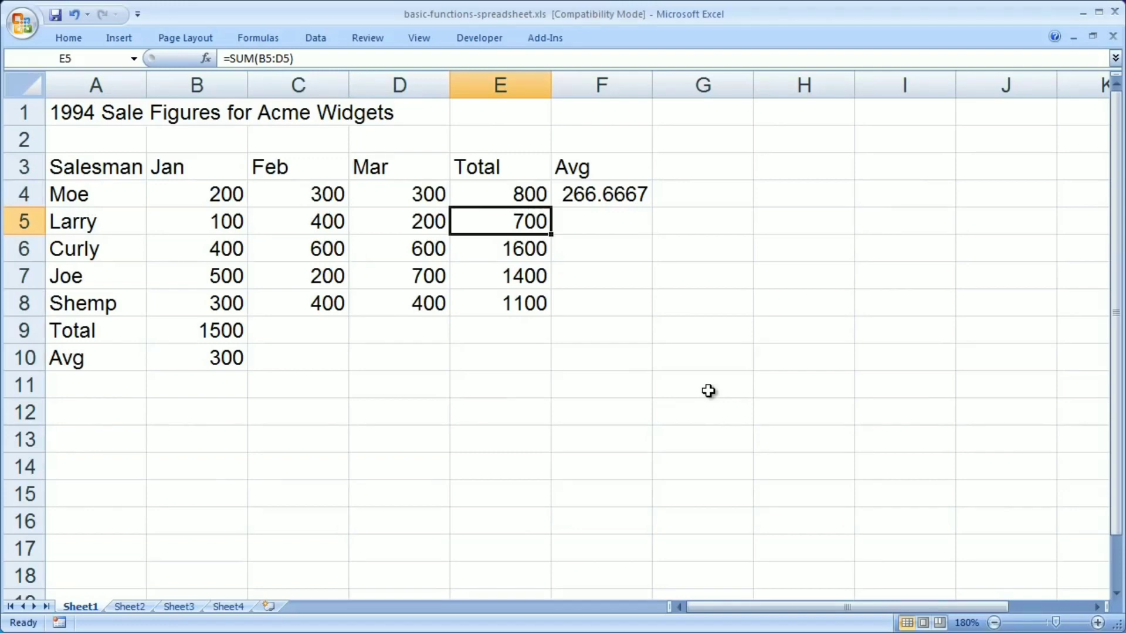
double_click(512, 222)
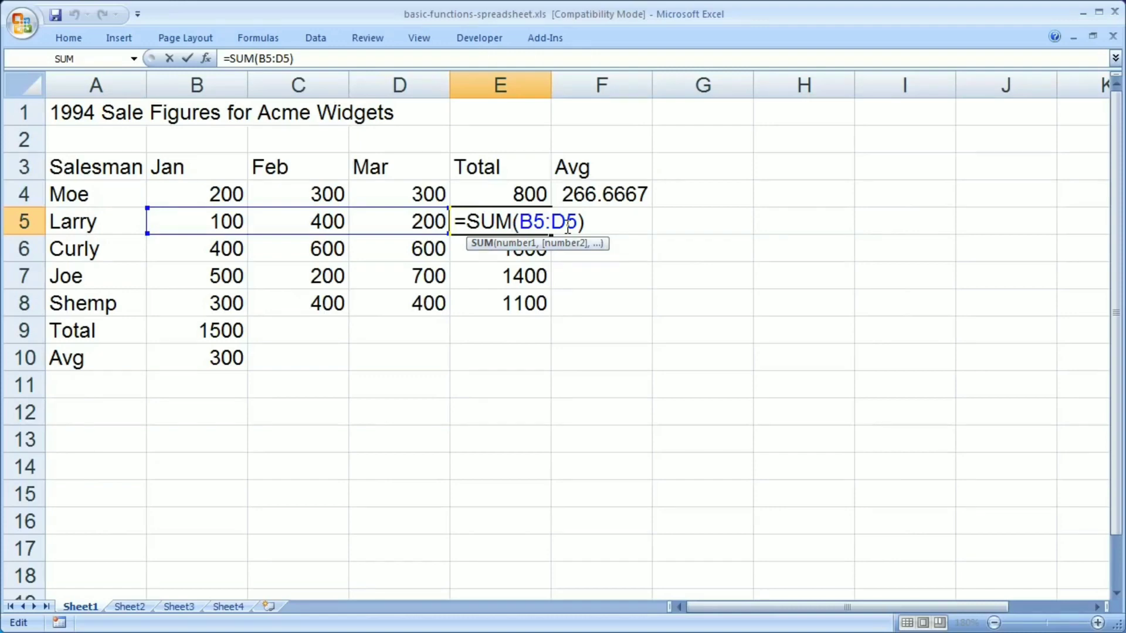
key(Return)
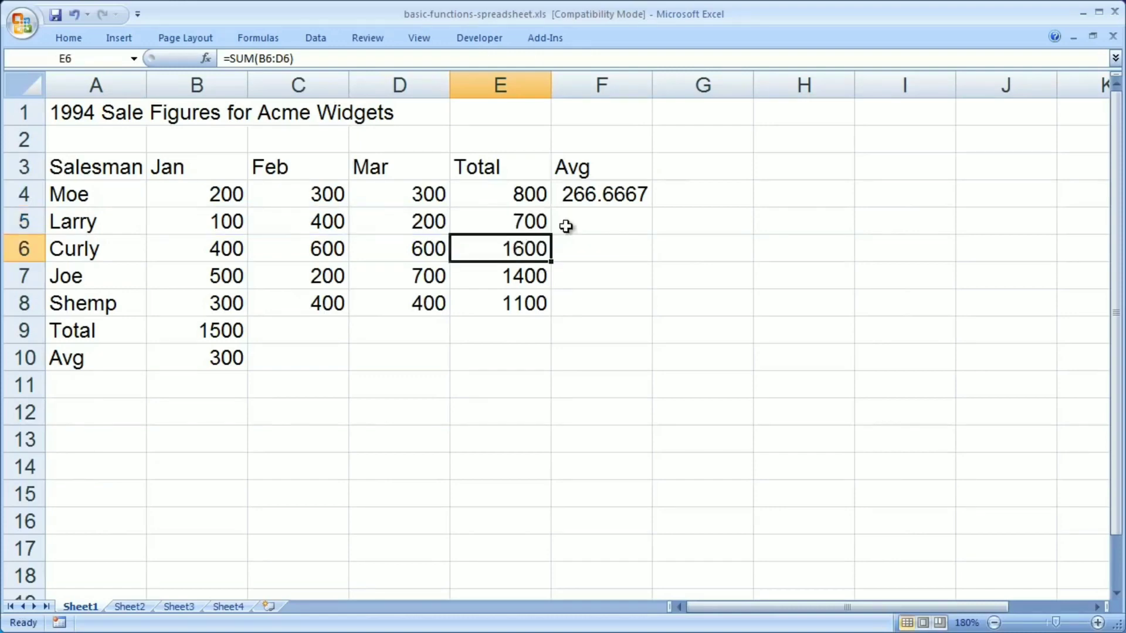
double_click(524, 249)
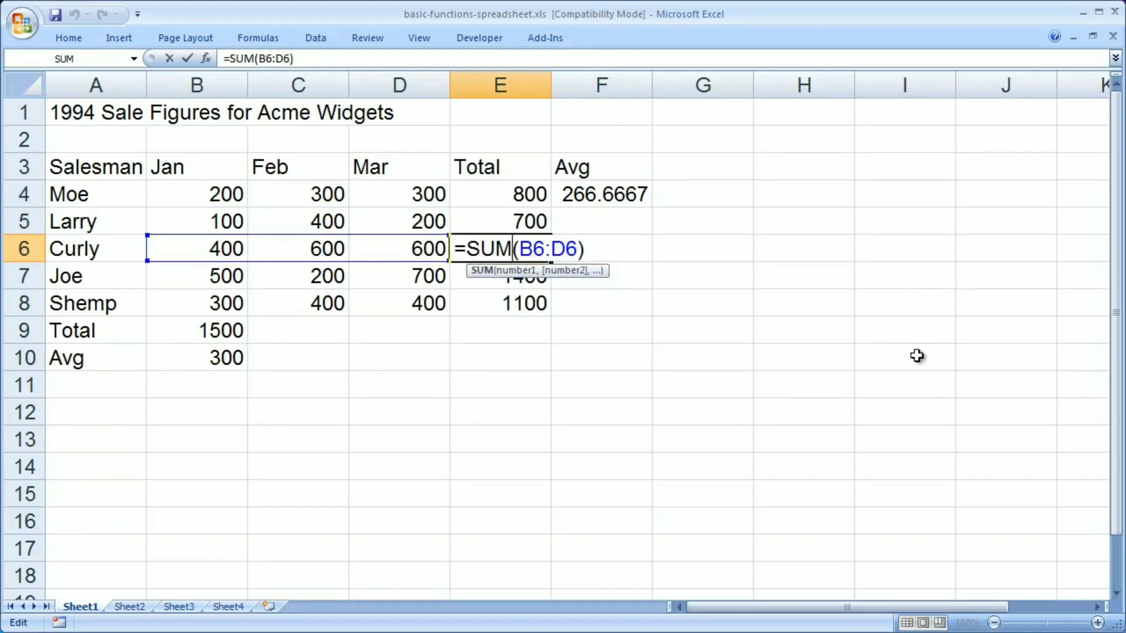
key(Return)
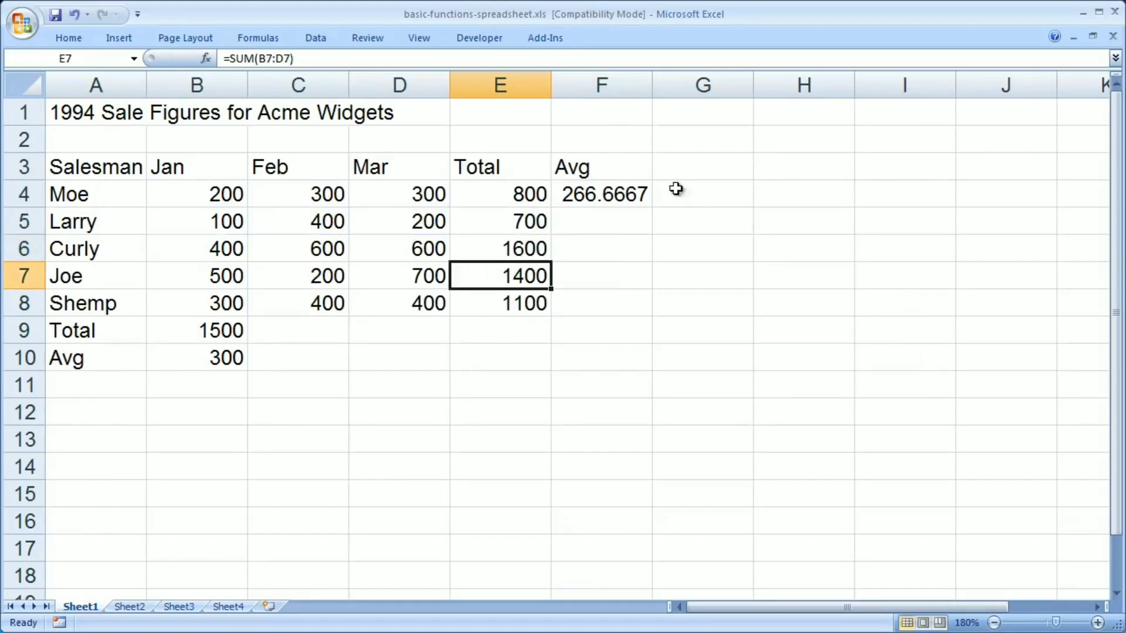
Fill the AVERAGE formula in F4 down through F8 for the remaining salesmen and check the copied formula in F5
click(621, 199)
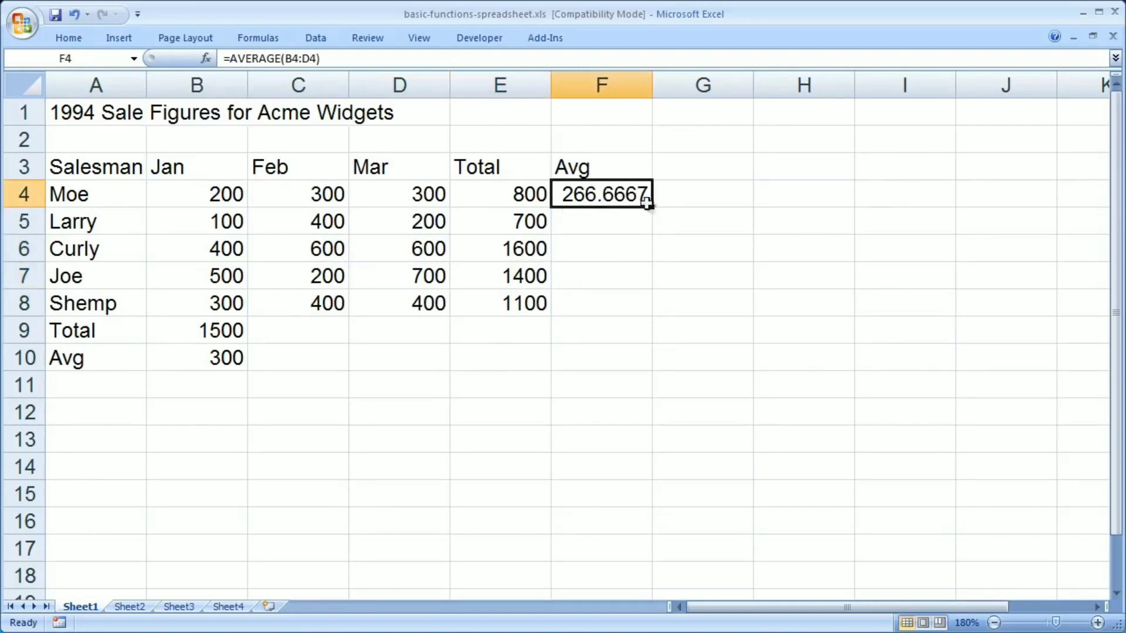
double_click(611, 195)
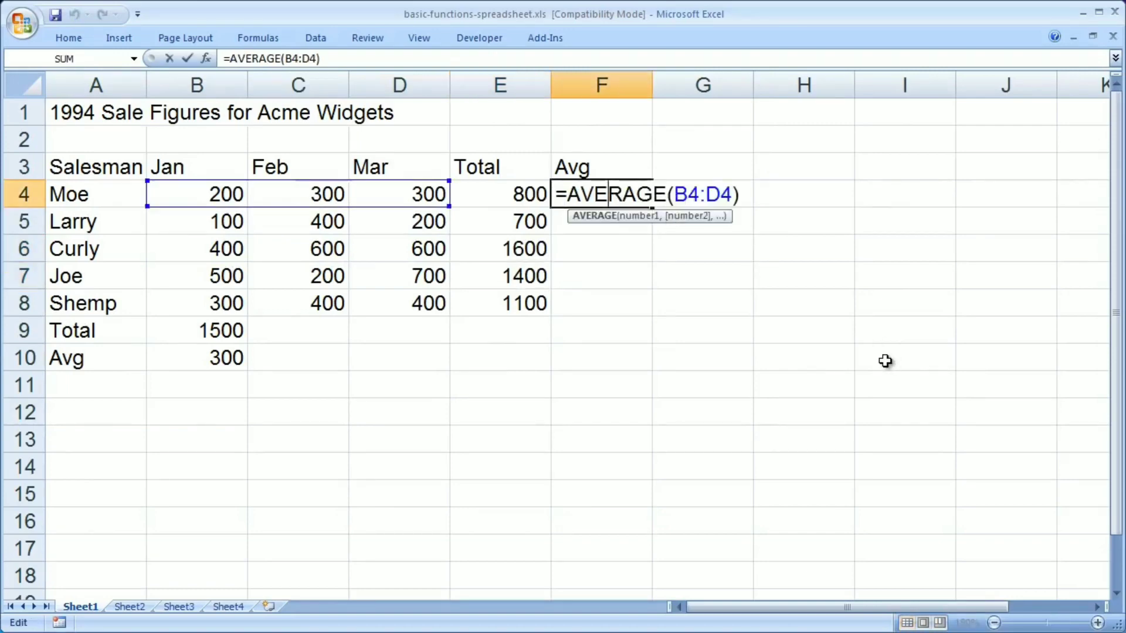
key(Return)
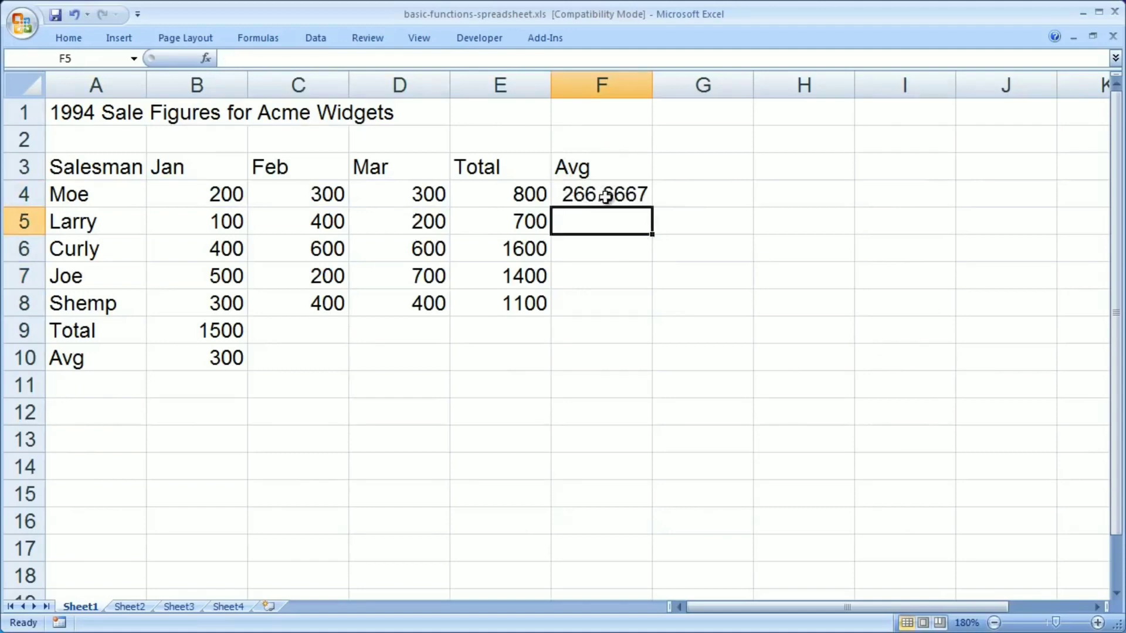
click(607, 193)
drag(651, 207, 644, 312)
click(861, 354)
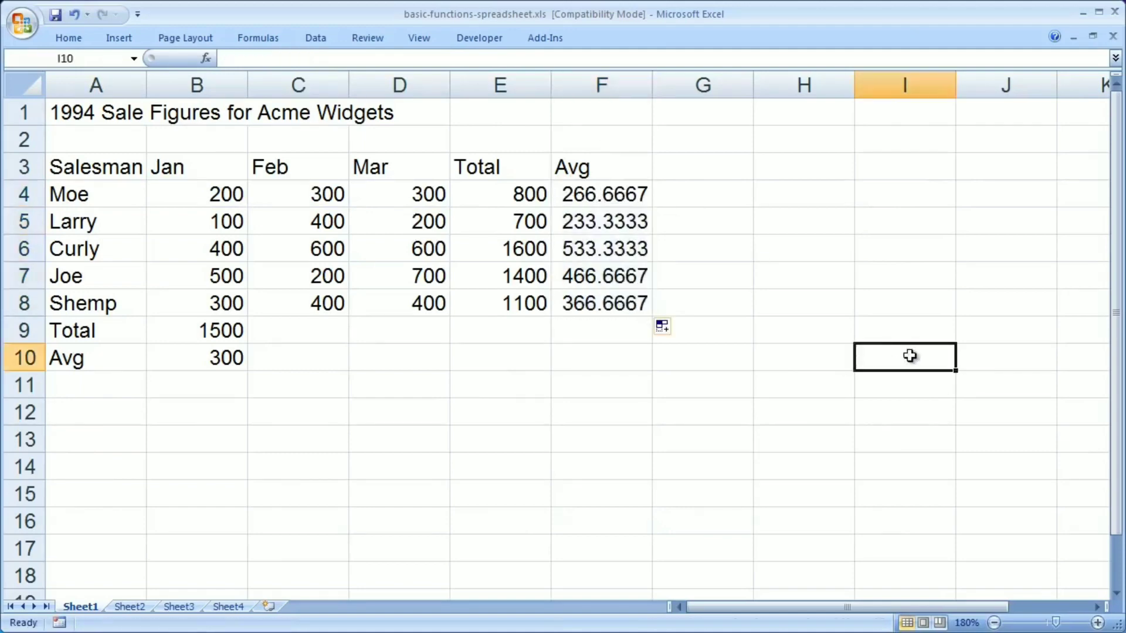
double_click(581, 221)
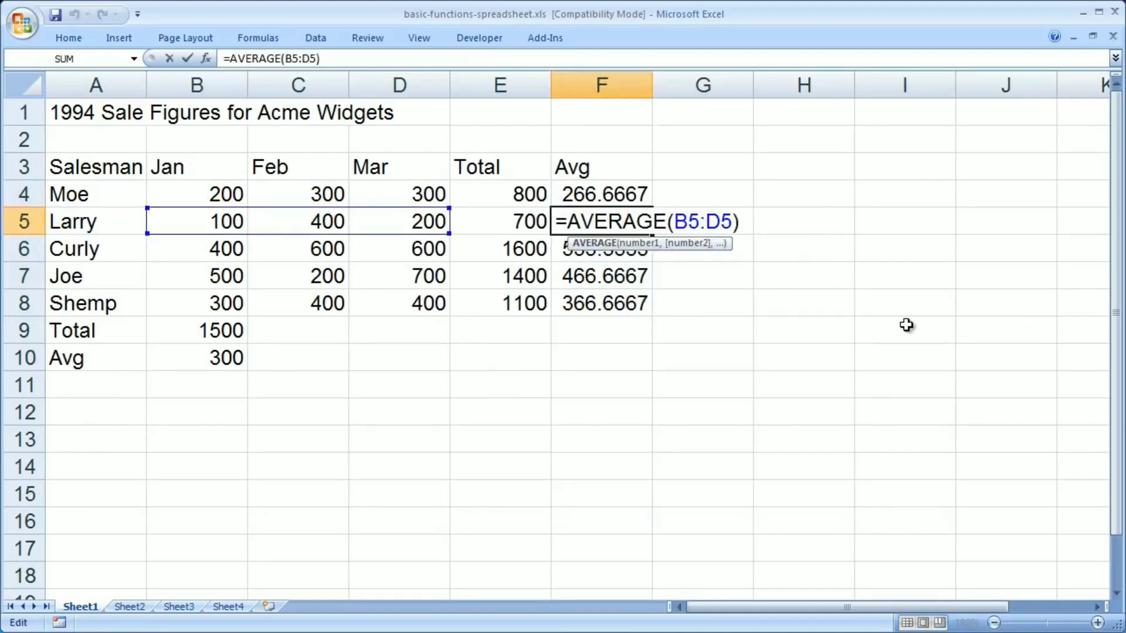
key(Return)
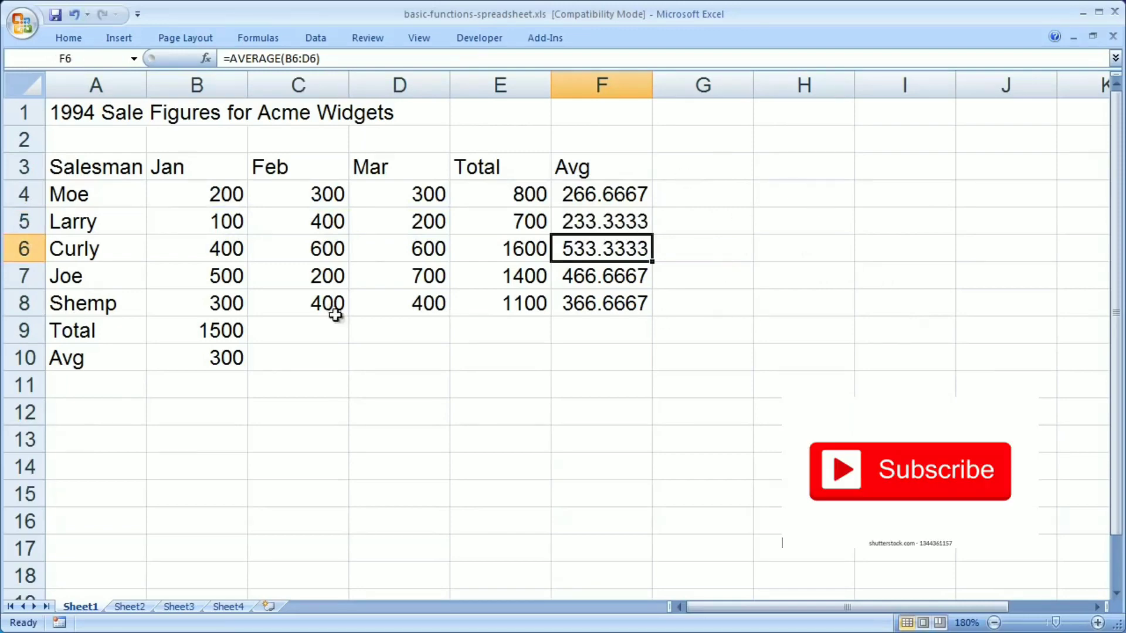
Fill the January total in B9 and the January average in B10 across through column D for February and March
click(199, 334)
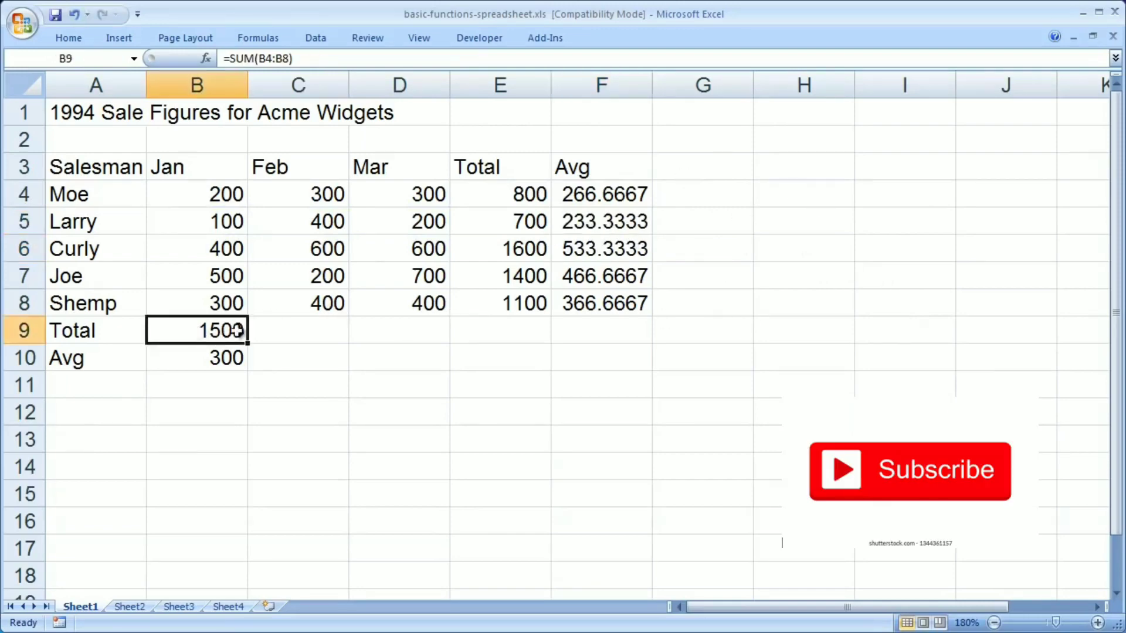
drag(246, 346, 403, 340)
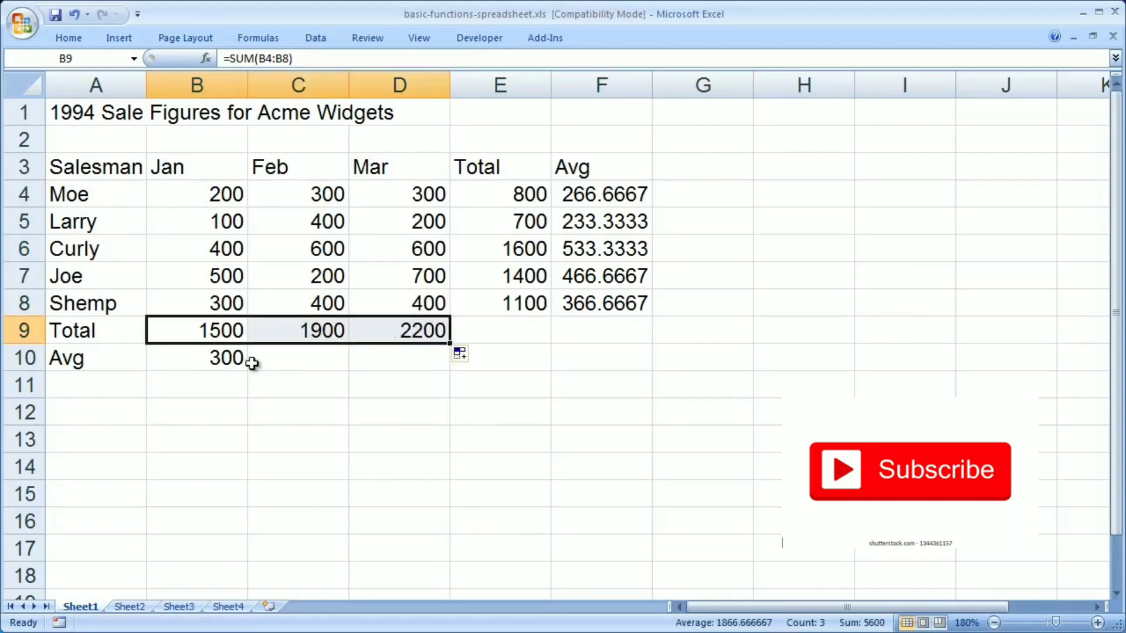
click(205, 364)
drag(248, 370, 405, 374)
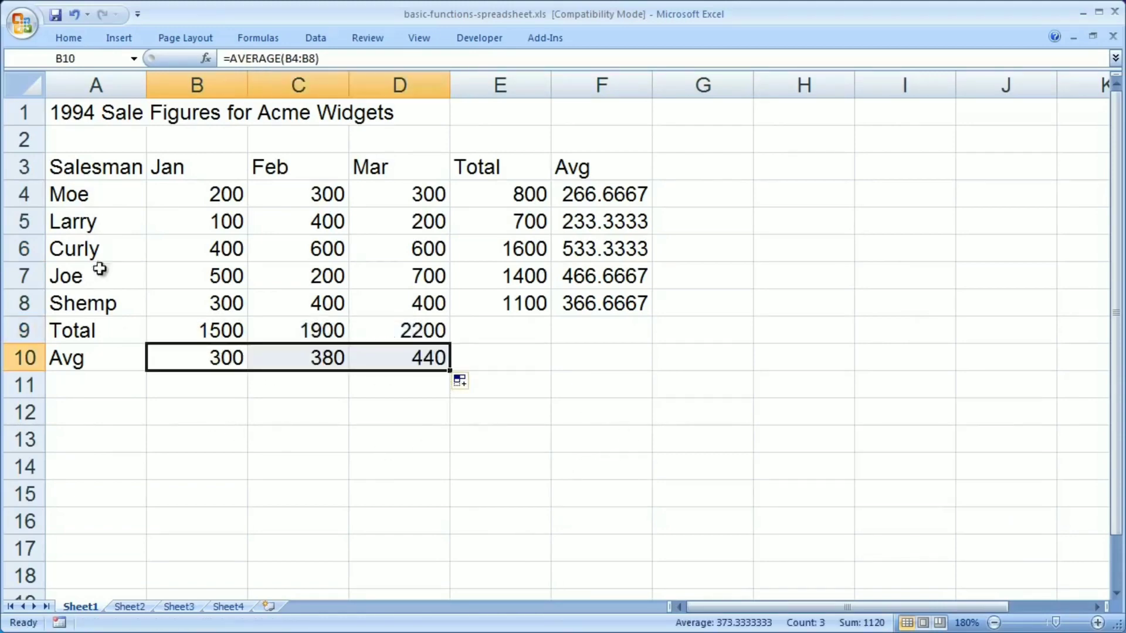
click(84, 125)
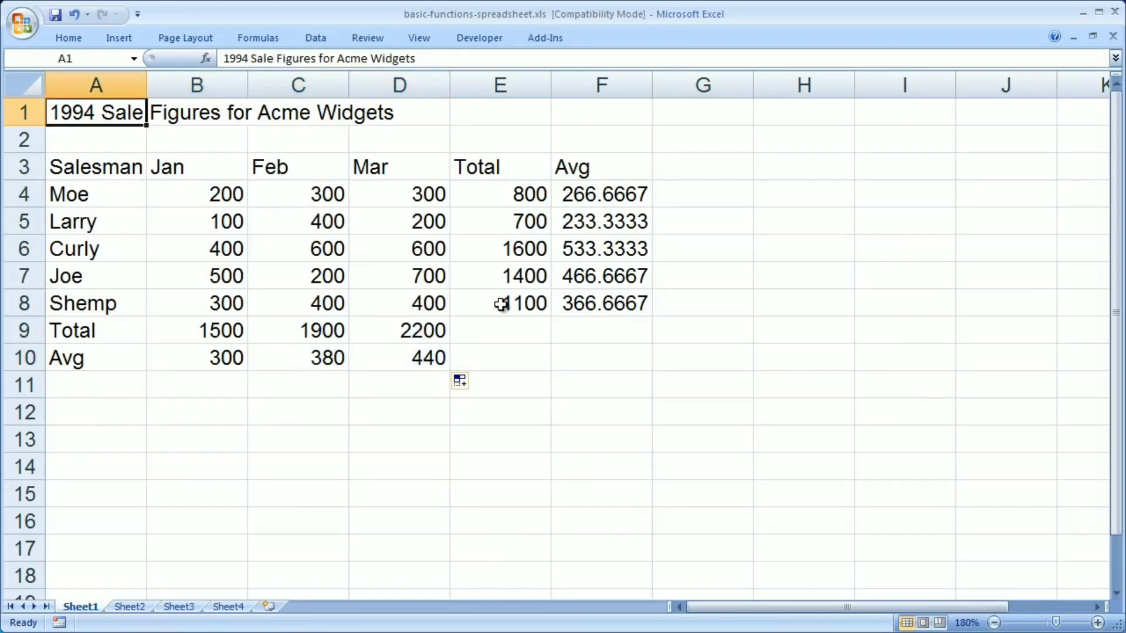